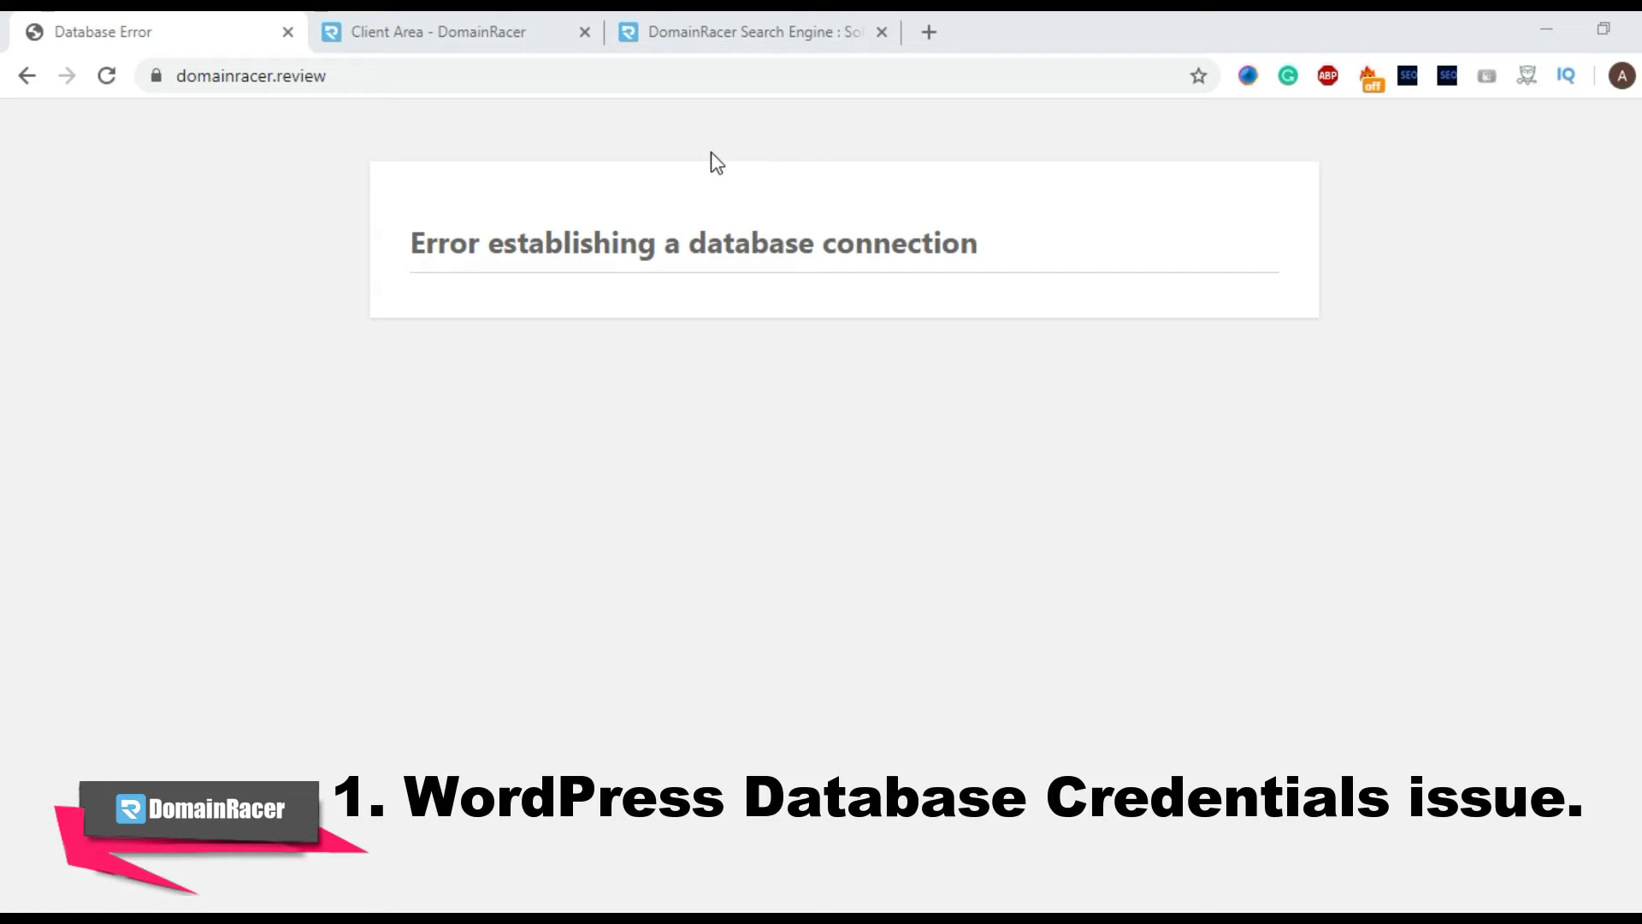
# - In the DomainRacer Client Area, go to Services > My Services to reach the domainracer.review hosting
pyautogui.click(438, 32)
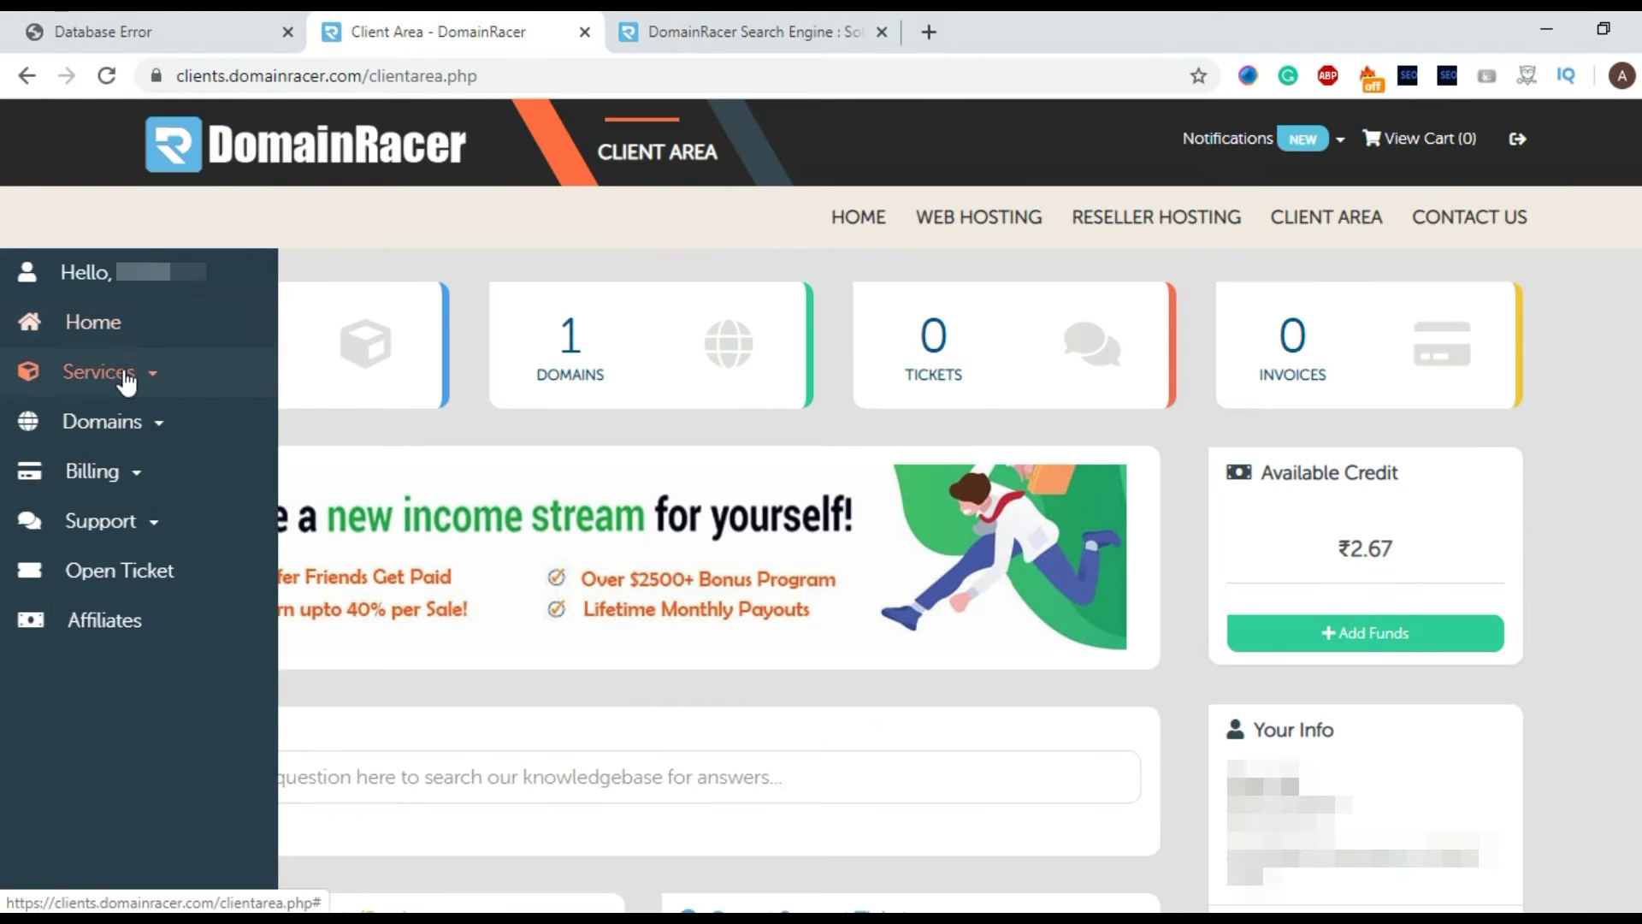
pyautogui.click(122, 369)
pyautogui.click(97, 428)
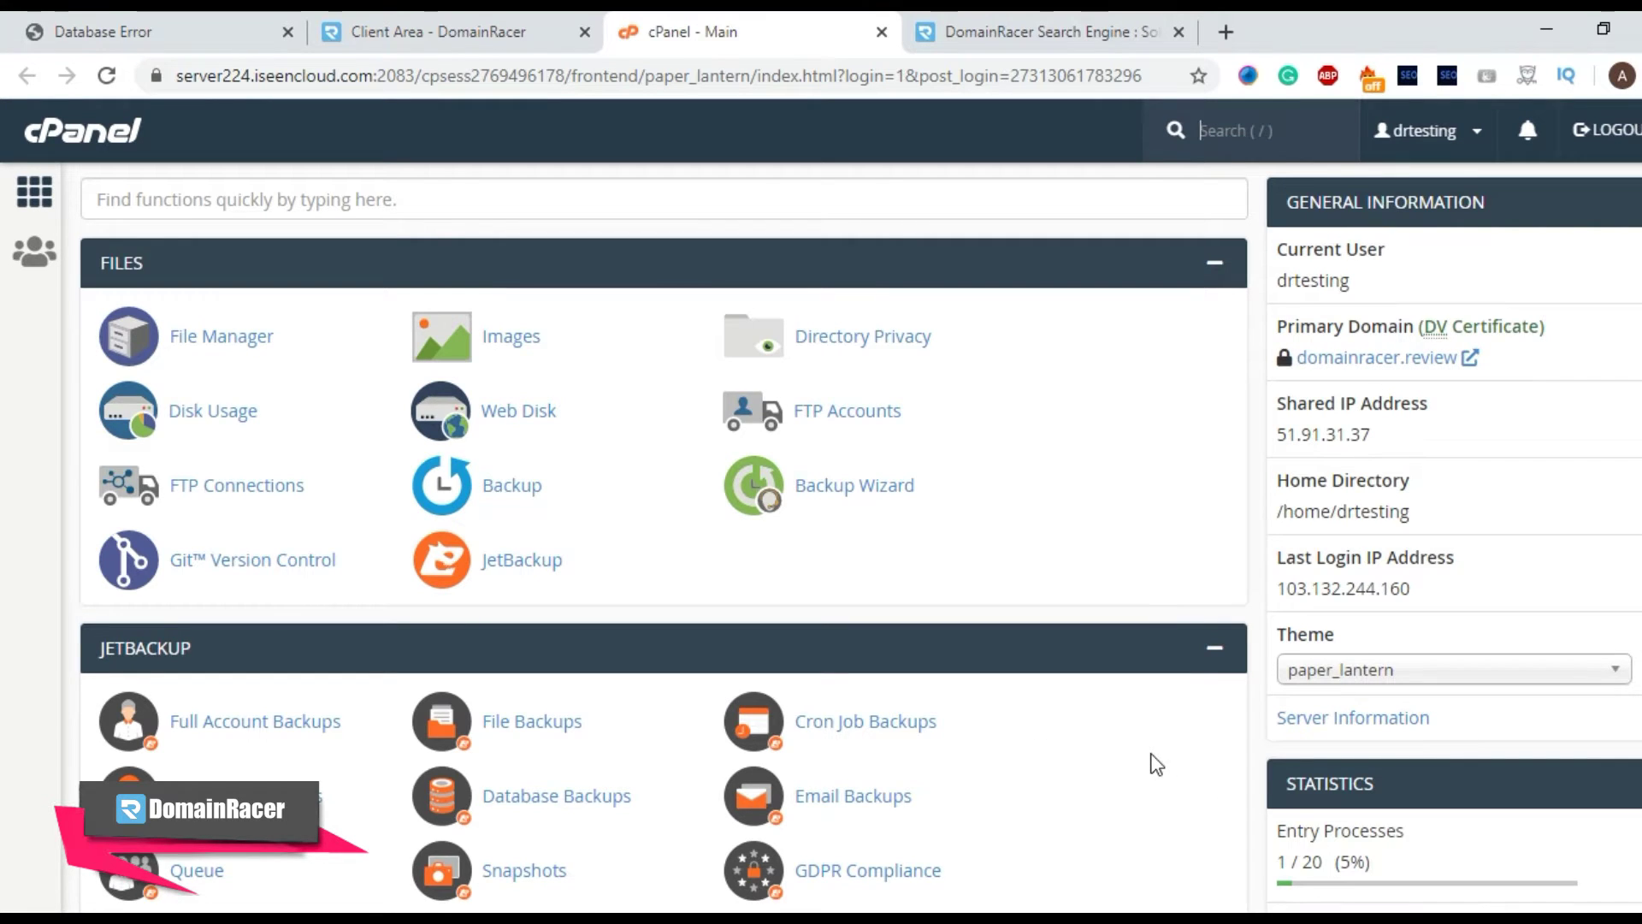
# - Open public_html/wp-config.php in the File Manager code editor
pyautogui.click(190, 338)
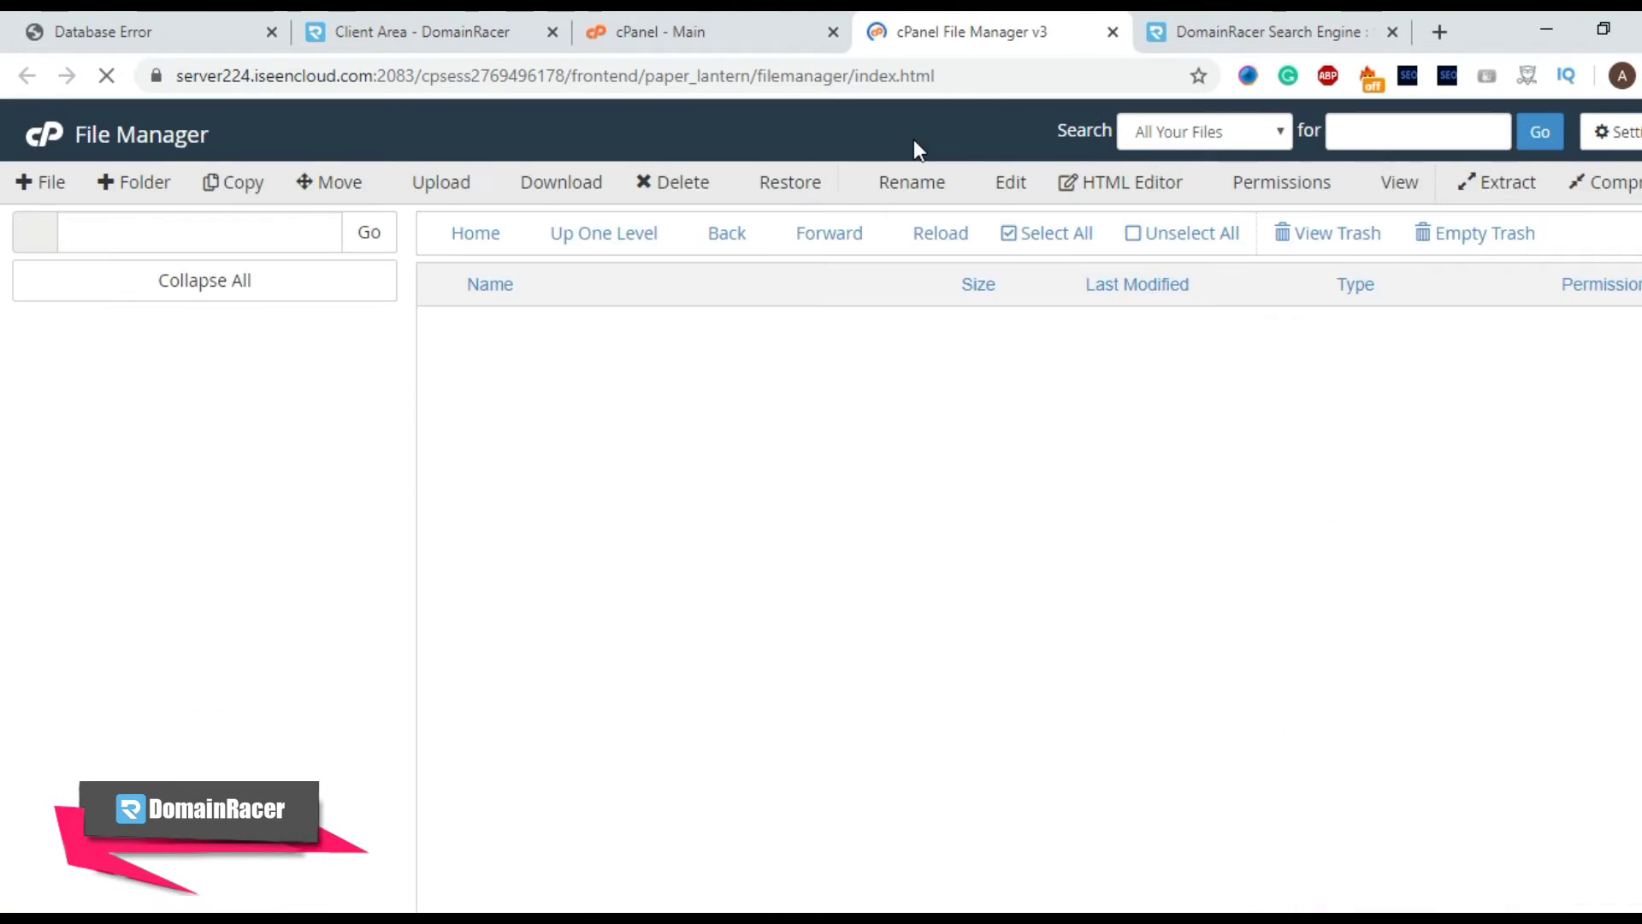
pyautogui.doubleClick(624, 562)
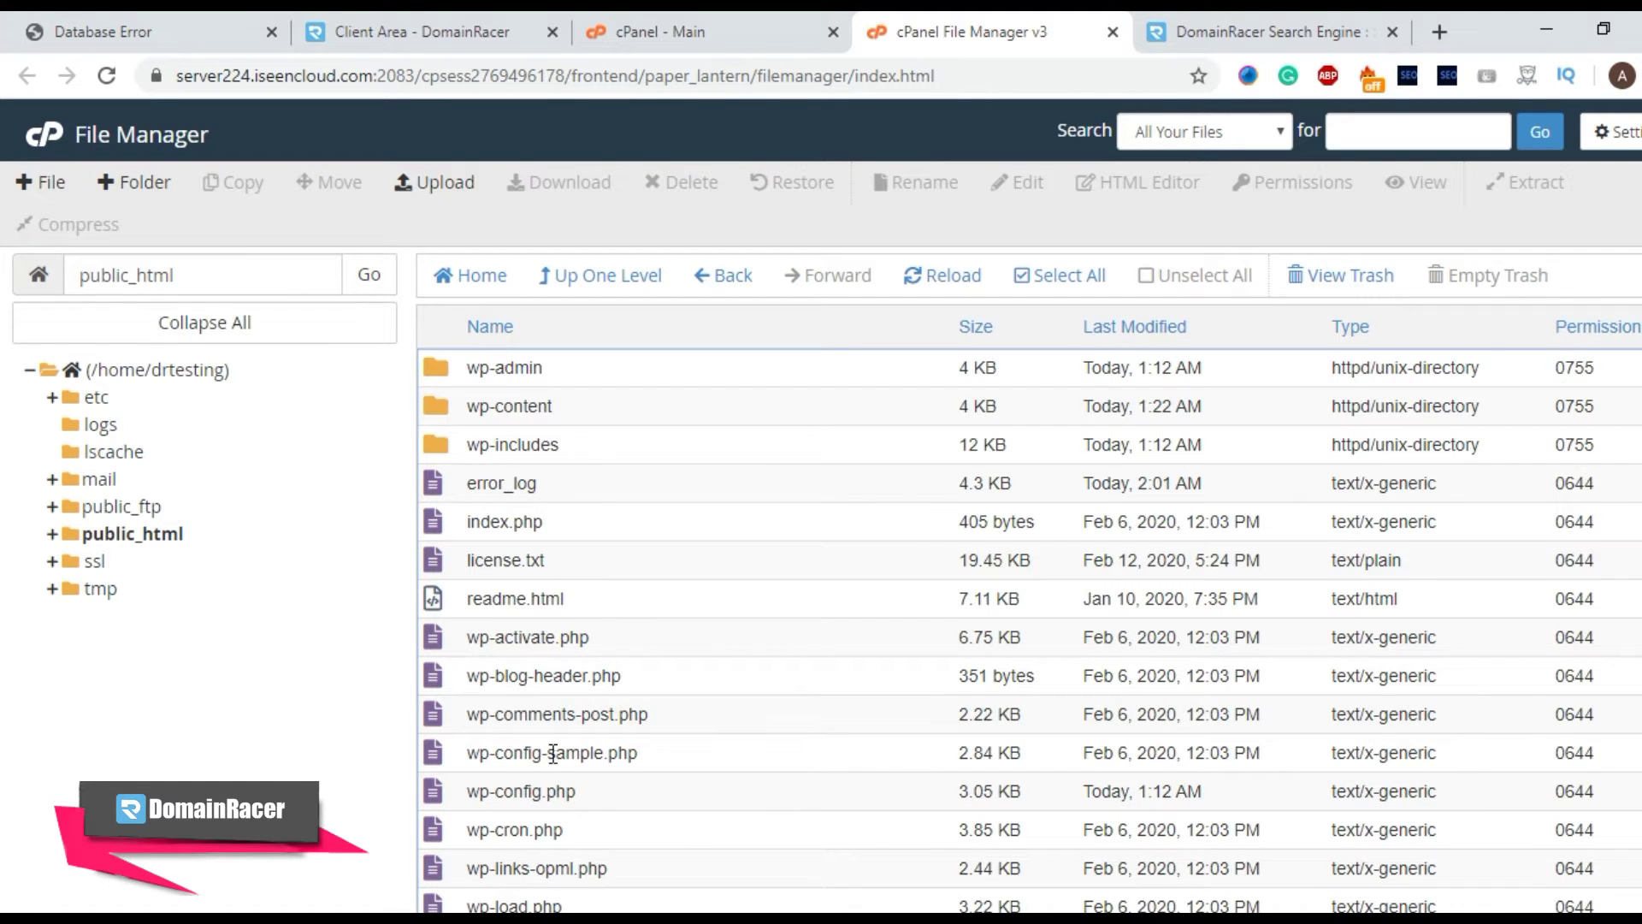
pyautogui.click(579, 793)
pyautogui.rightClick(645, 784)
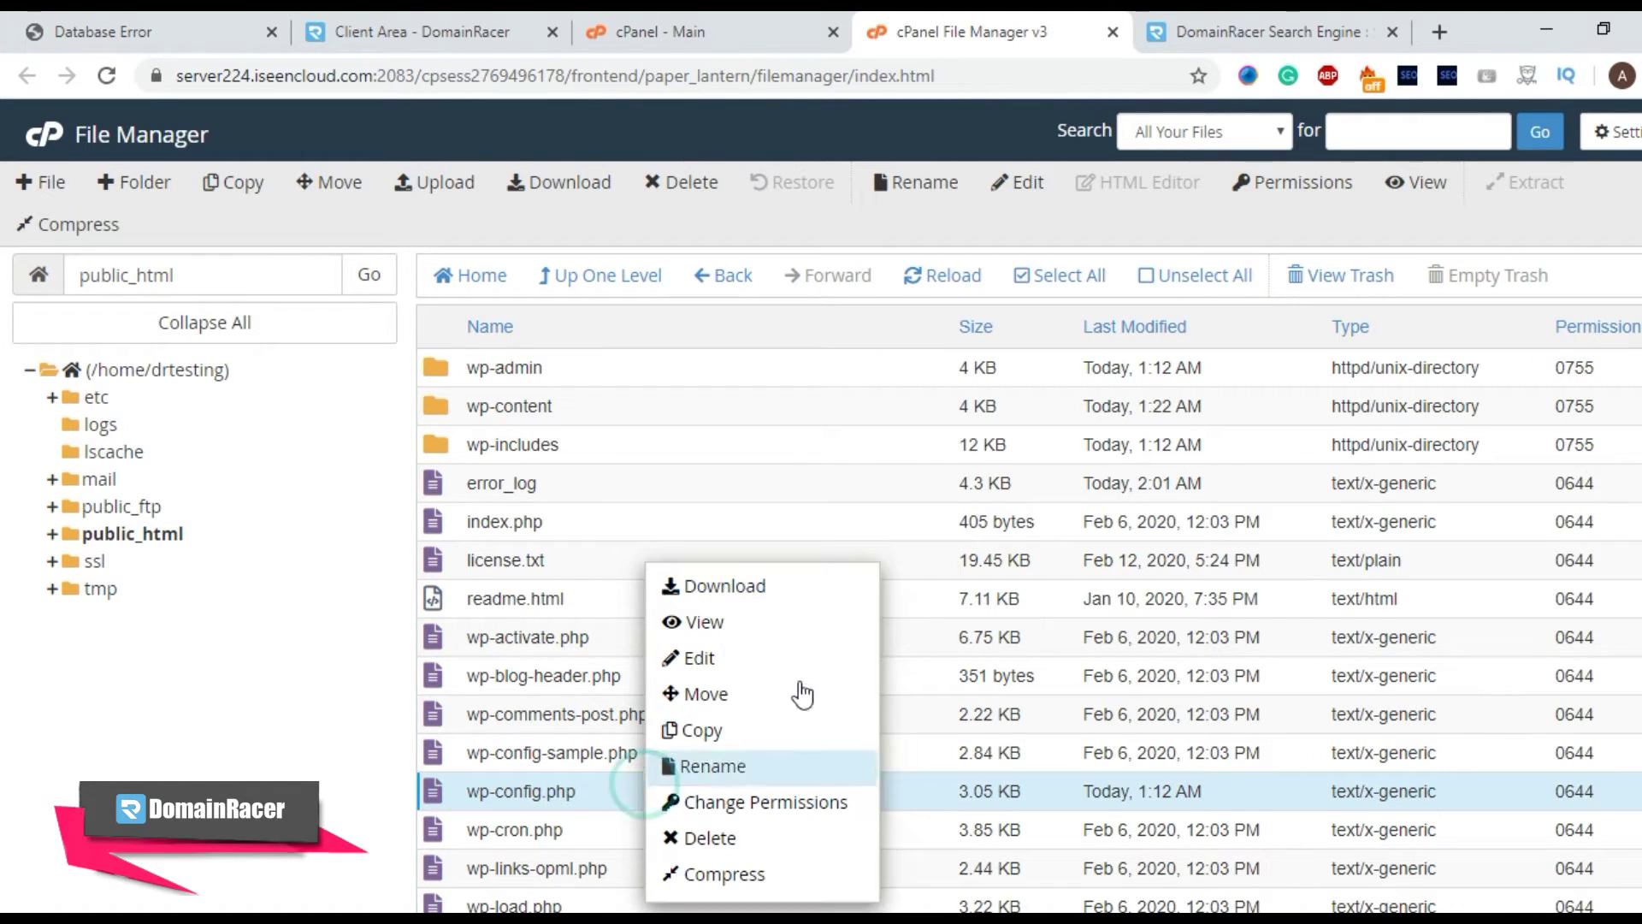
pyautogui.click(740, 664)
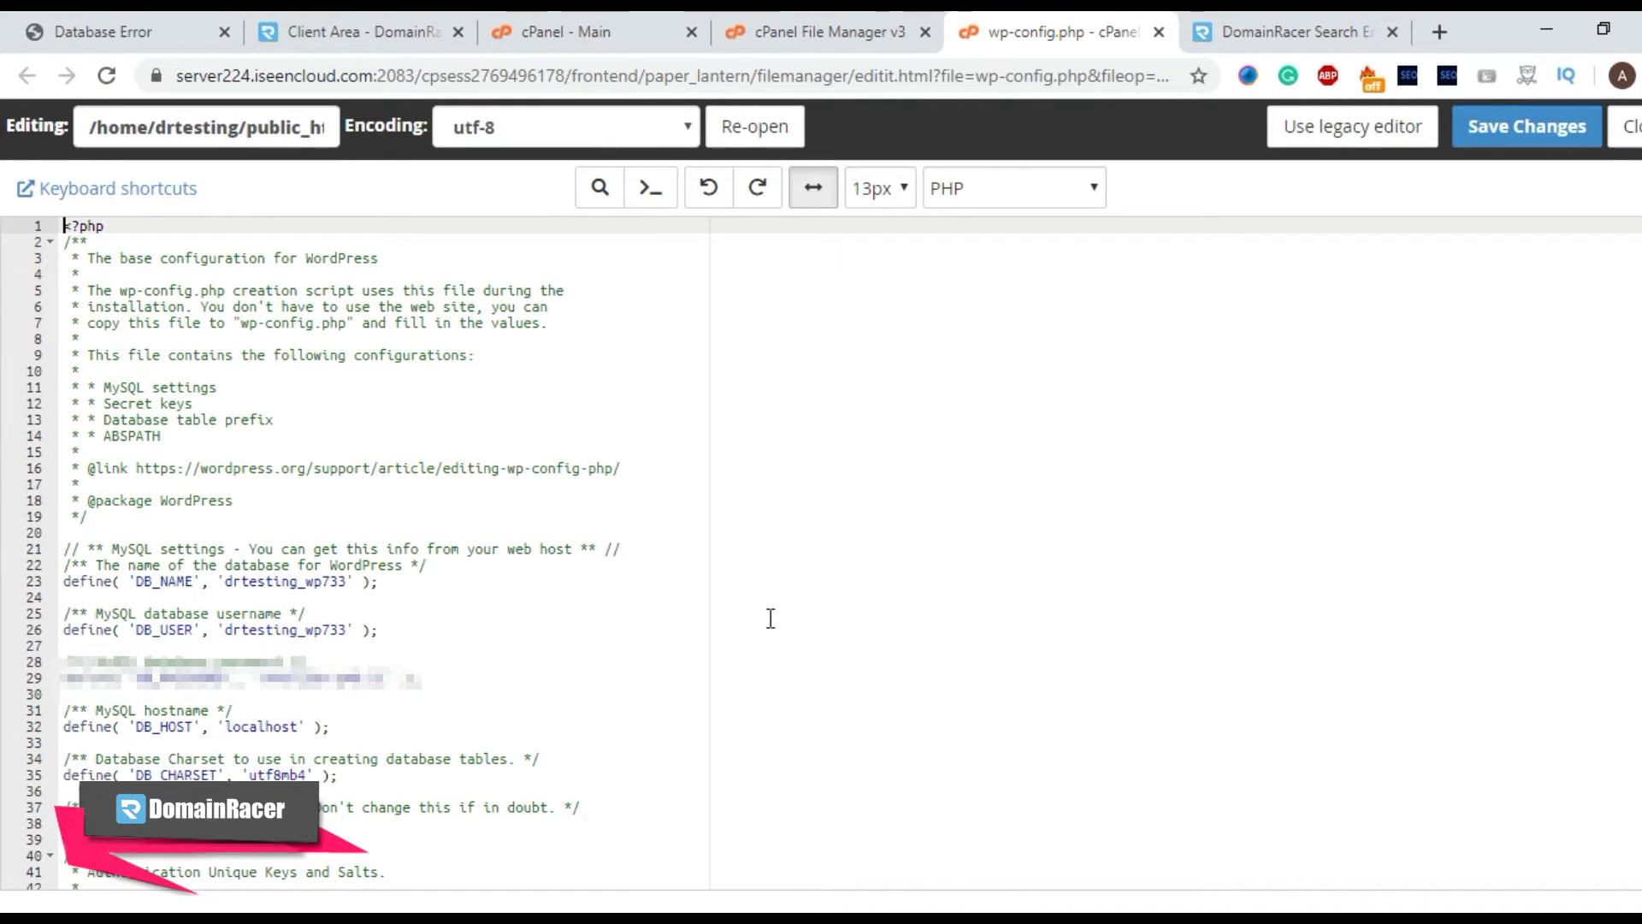
# - Highlight the DB_NAME, DB_USER and DB_HOST settings in wp-config.php
pyautogui.click(551, 596)
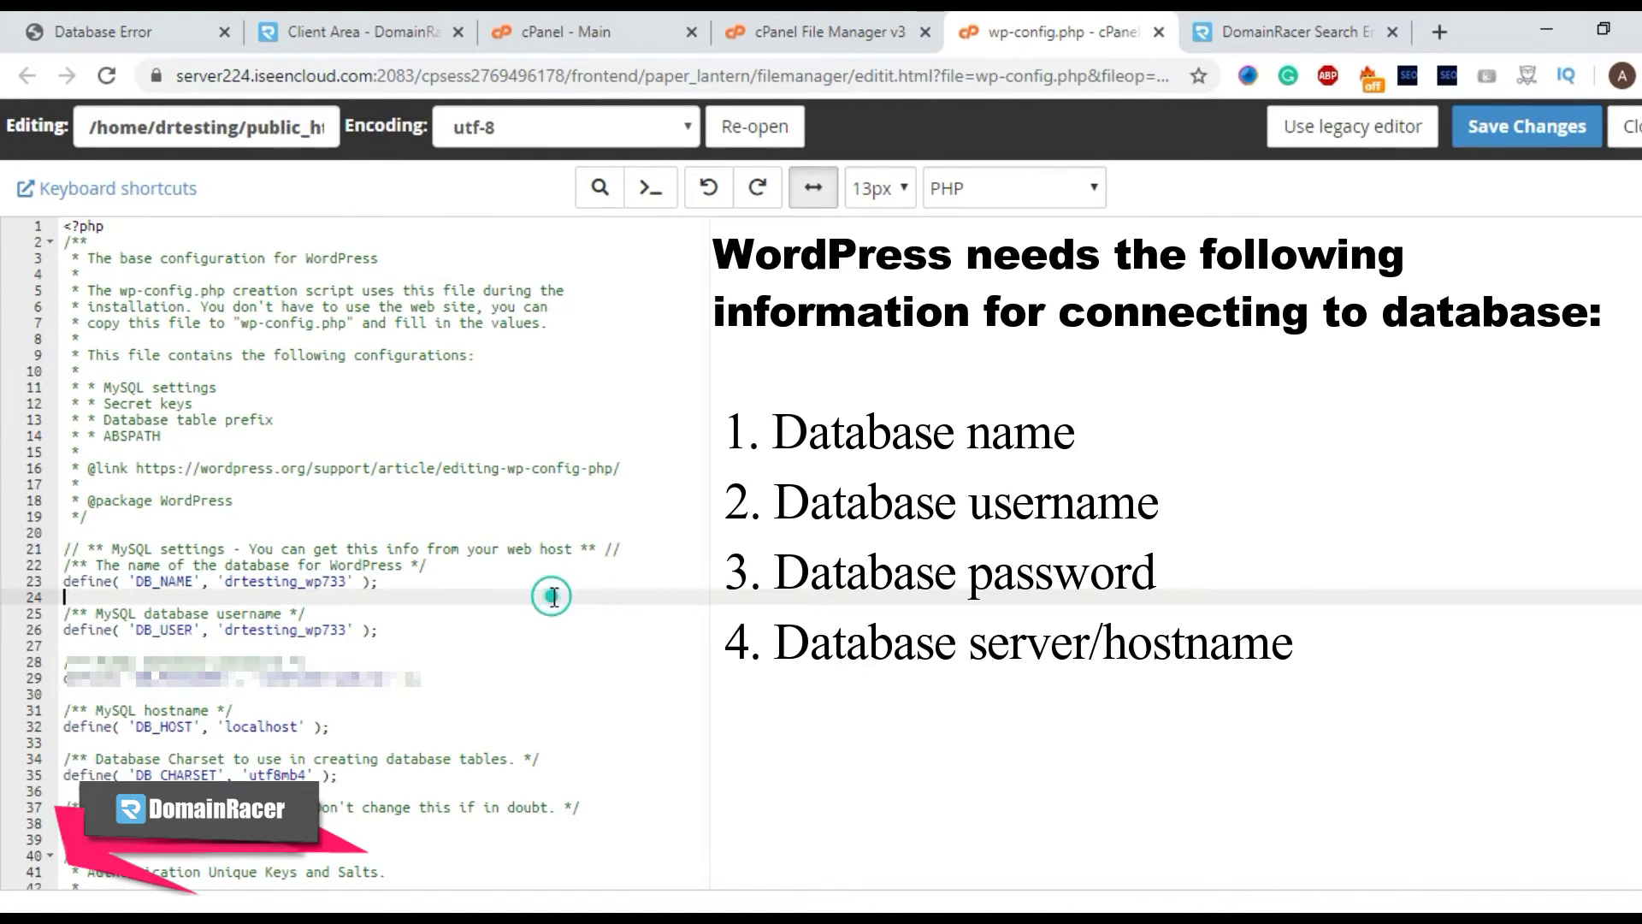
pyautogui.moveTo(128, 581); pyautogui.dragTo(301, 582)
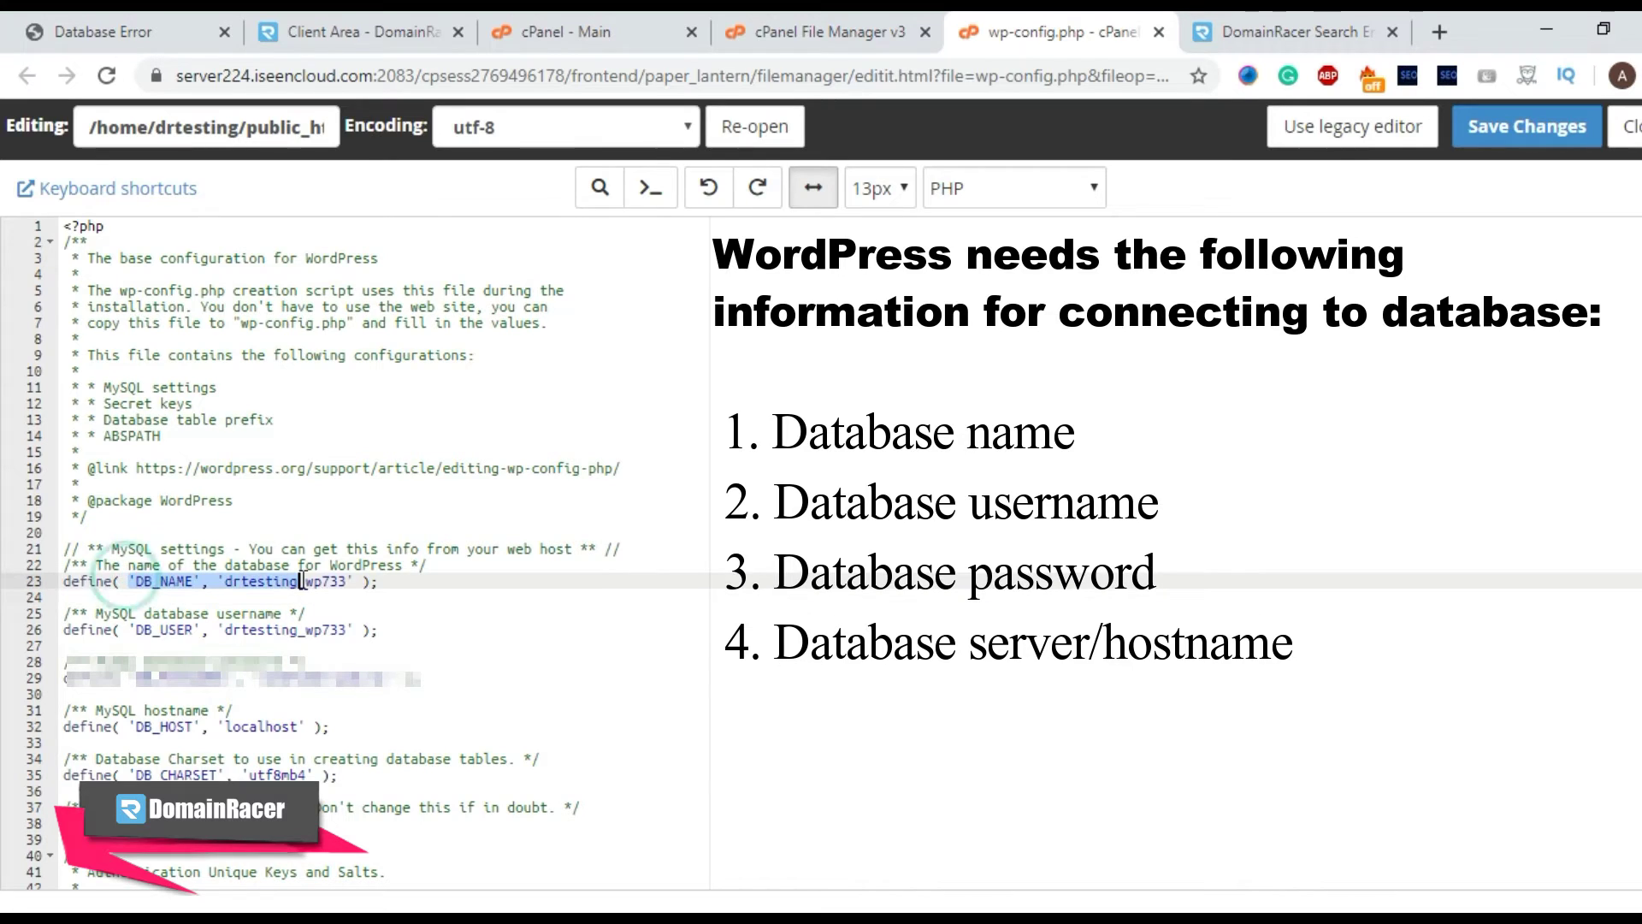
pyautogui.moveTo(136, 630); pyautogui.dragTo(354, 630)
pyautogui.click(376, 679)
pyautogui.moveTo(114, 726); pyautogui.dragTo(292, 727)
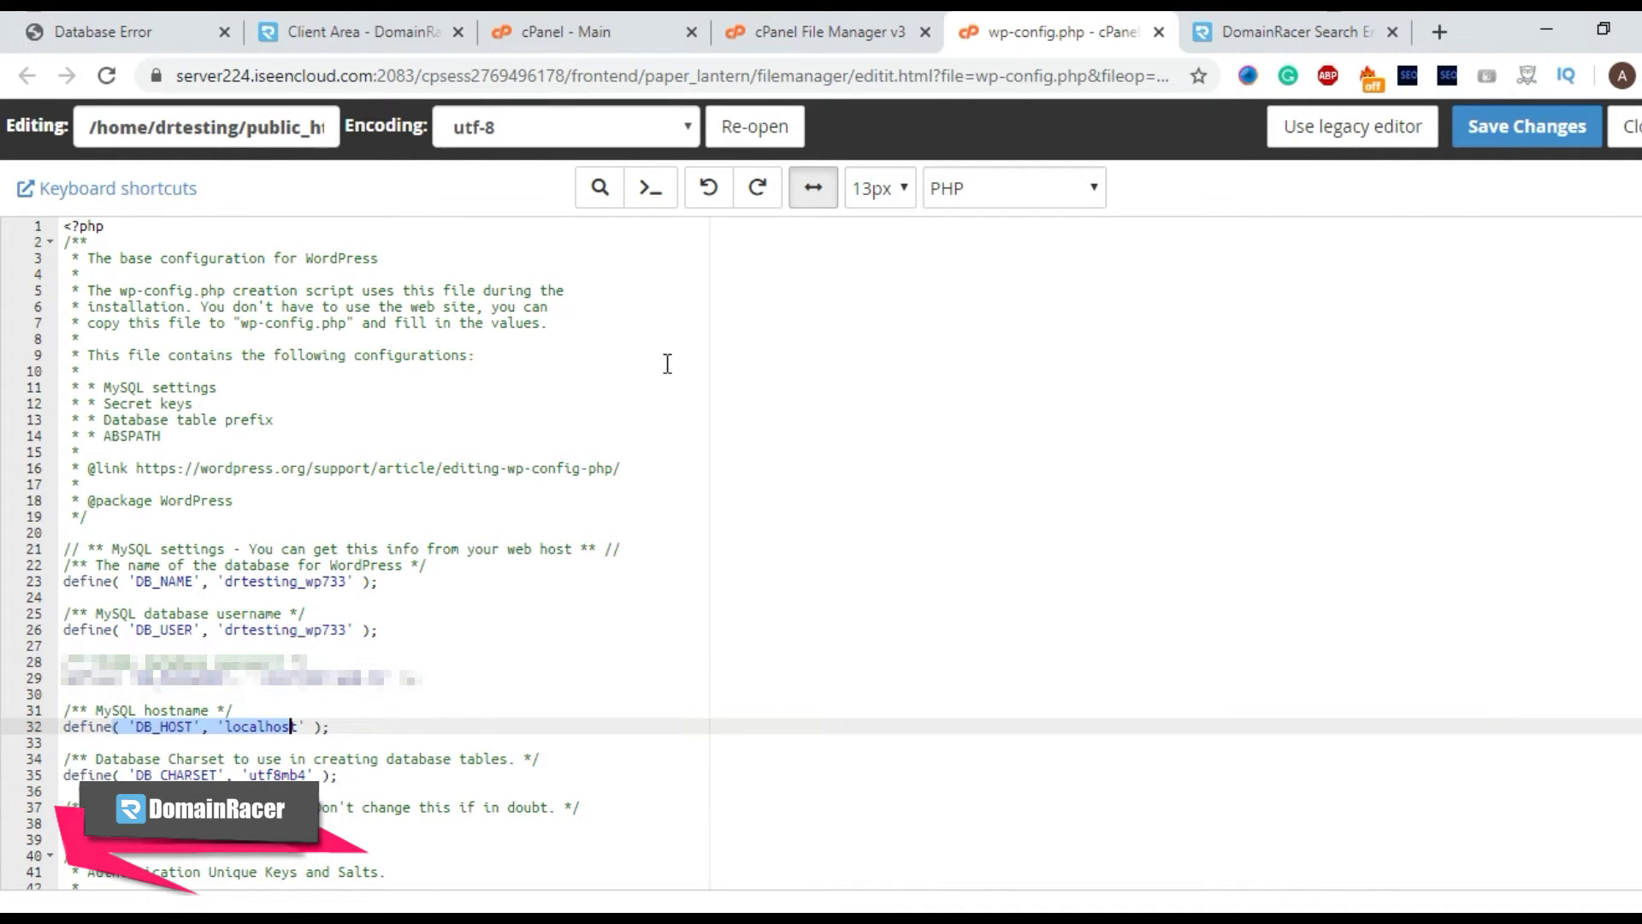
# - Open MySQL Databases and compare its database with the DB_NAME on line 23
pyautogui.click(589, 33)
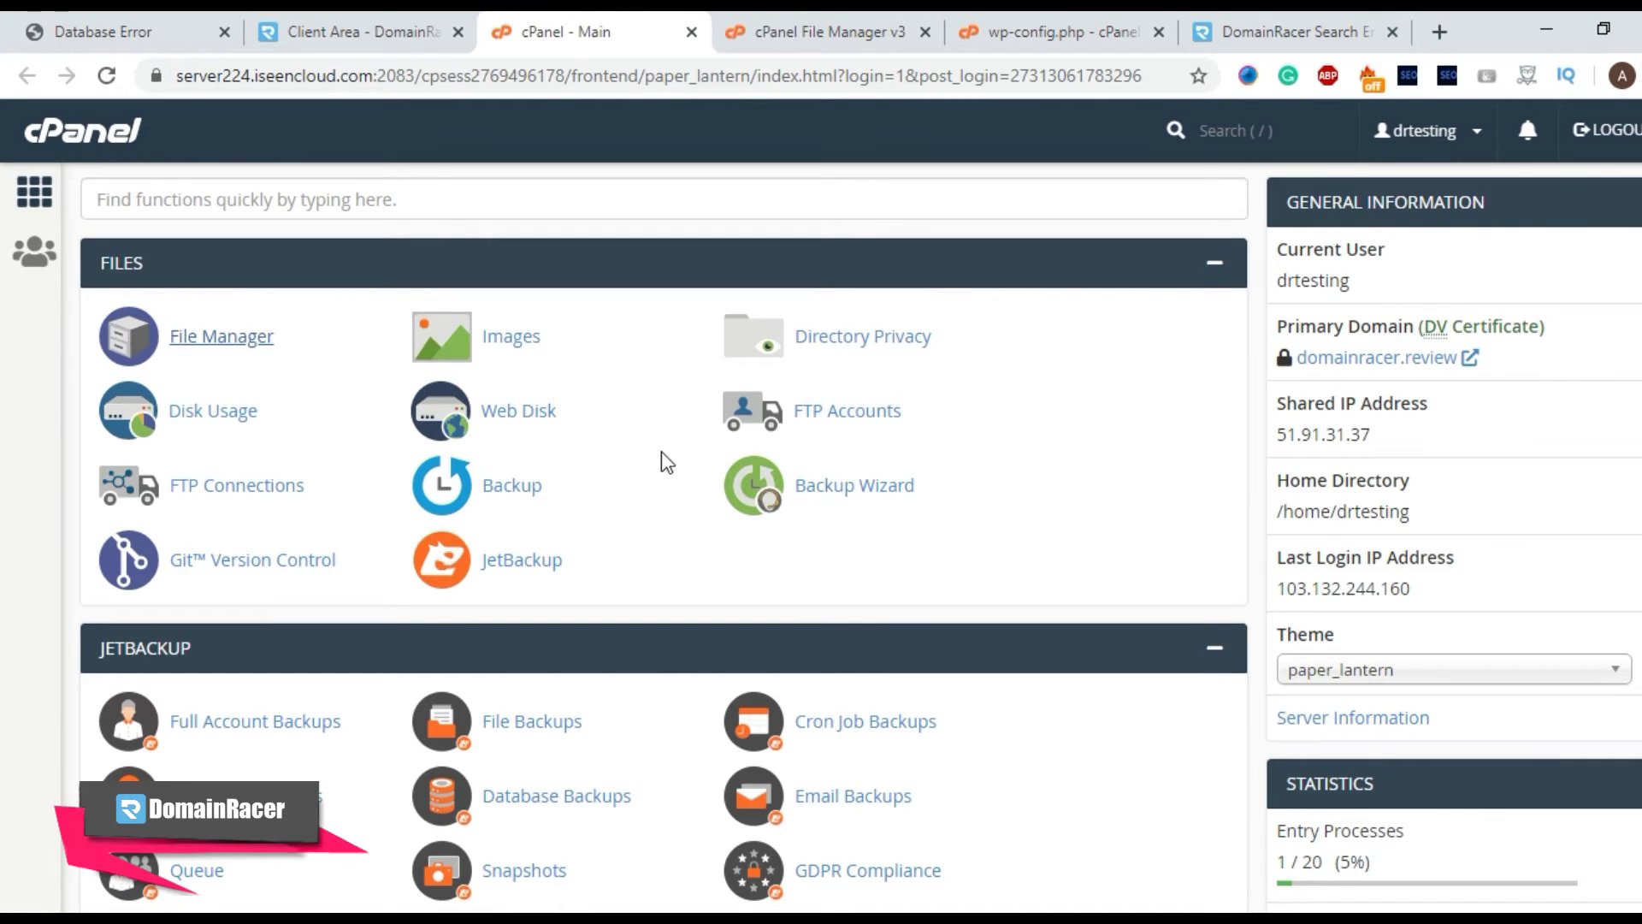
pyautogui.scroll(-7, 667, 462)
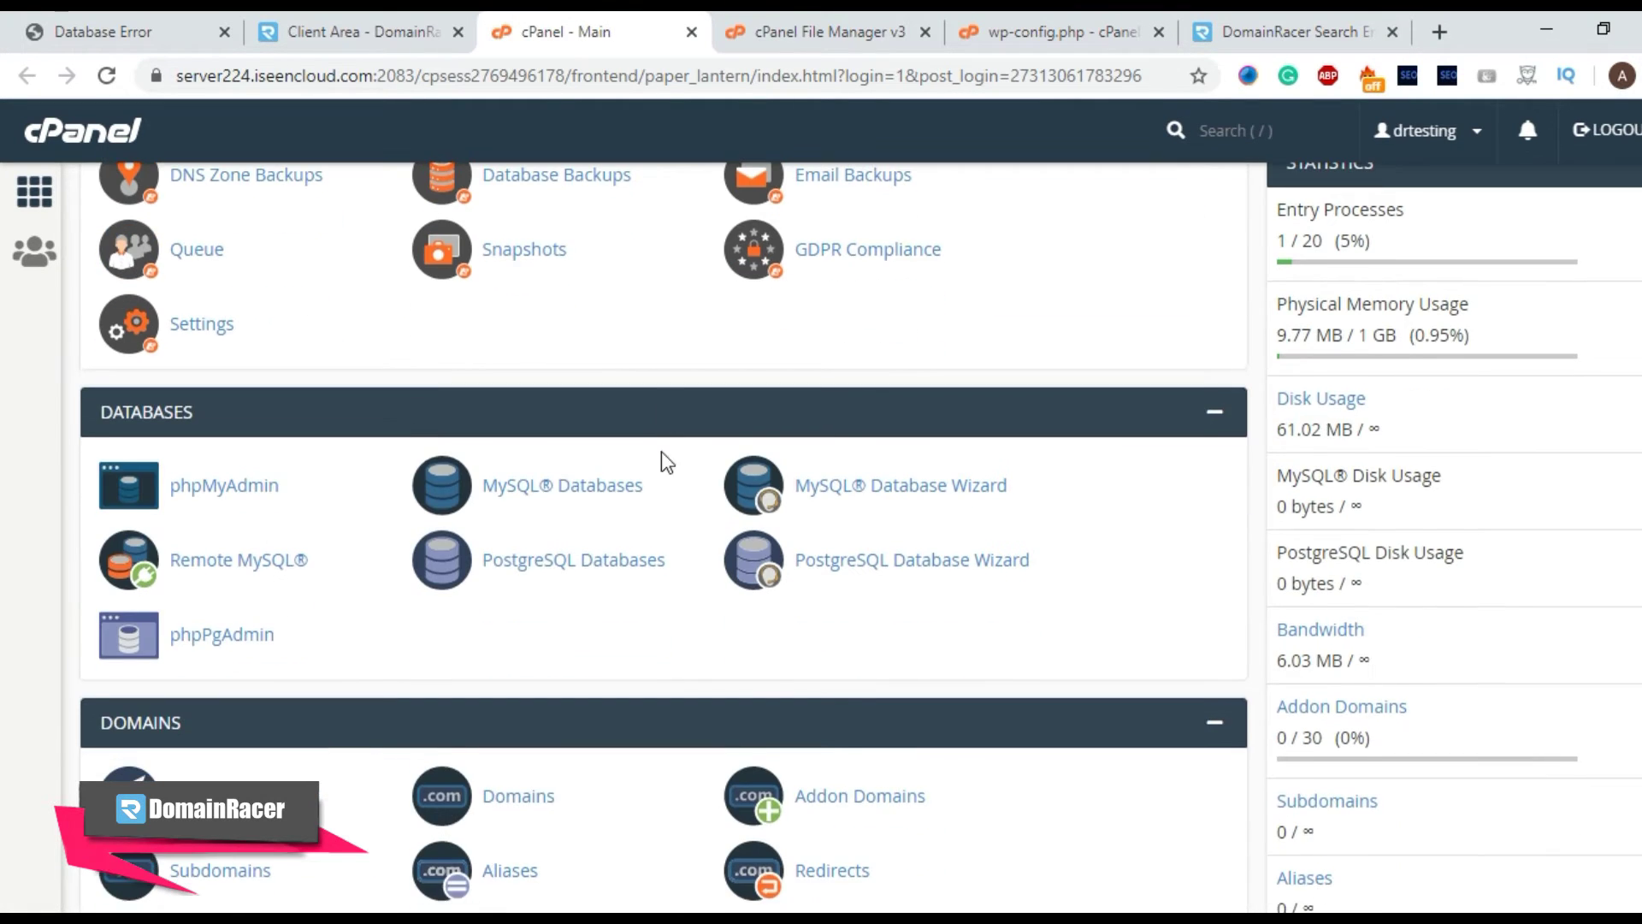
pyautogui.click(561, 488)
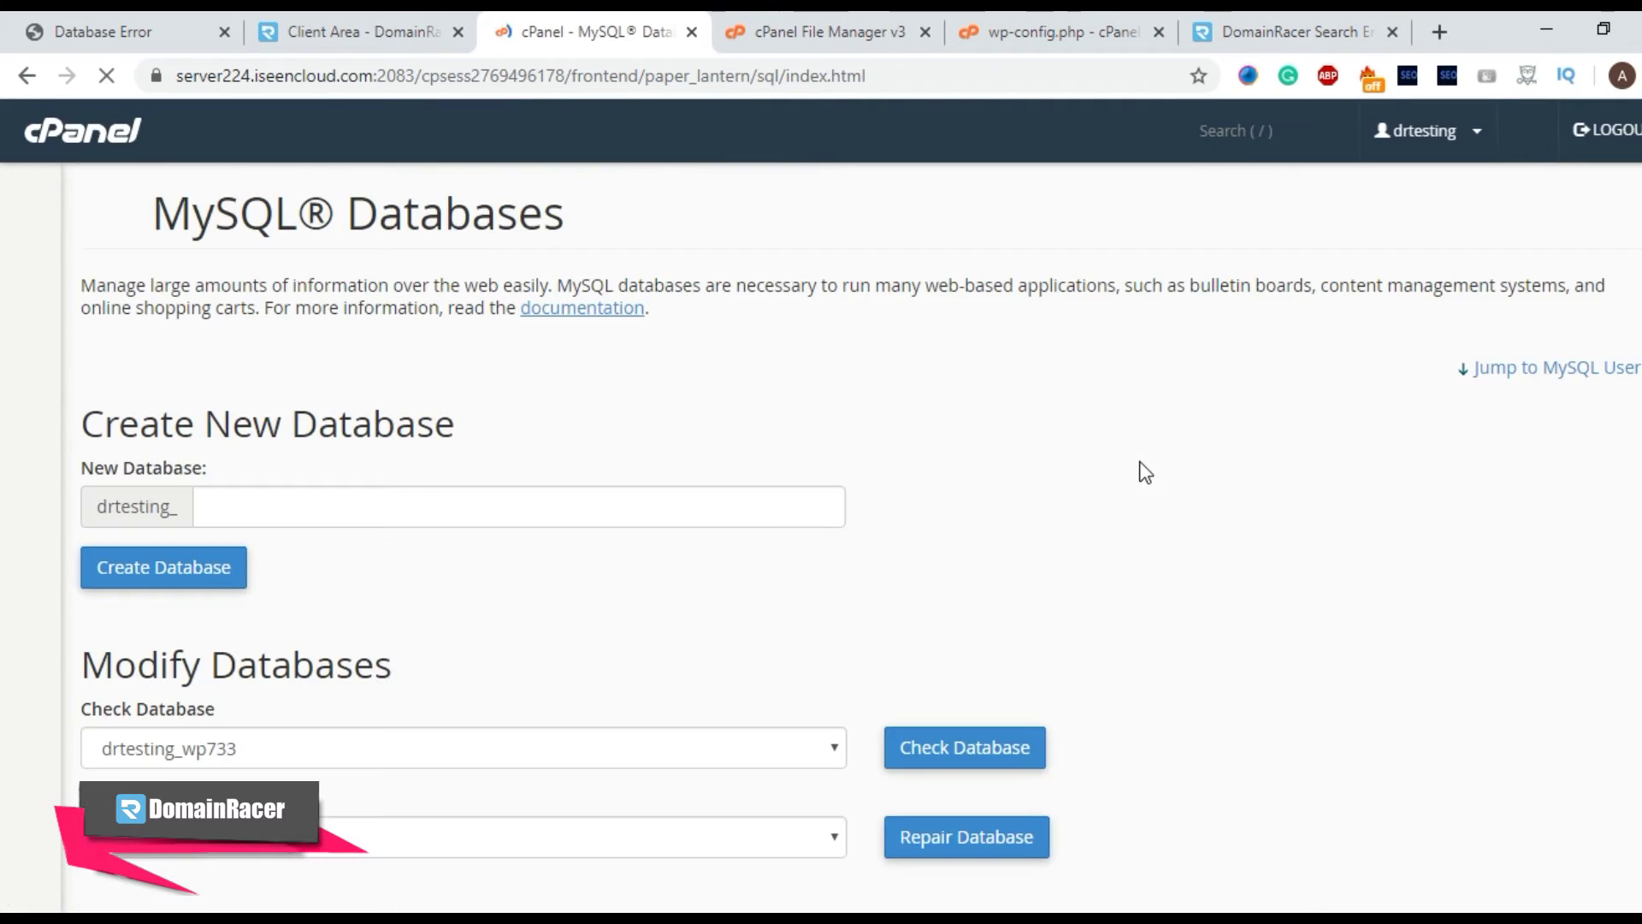
pyautogui.click(1098, 32)
pyautogui.moveTo(226, 582); pyautogui.dragTo(349, 584)
pyautogui.click(504, 26)
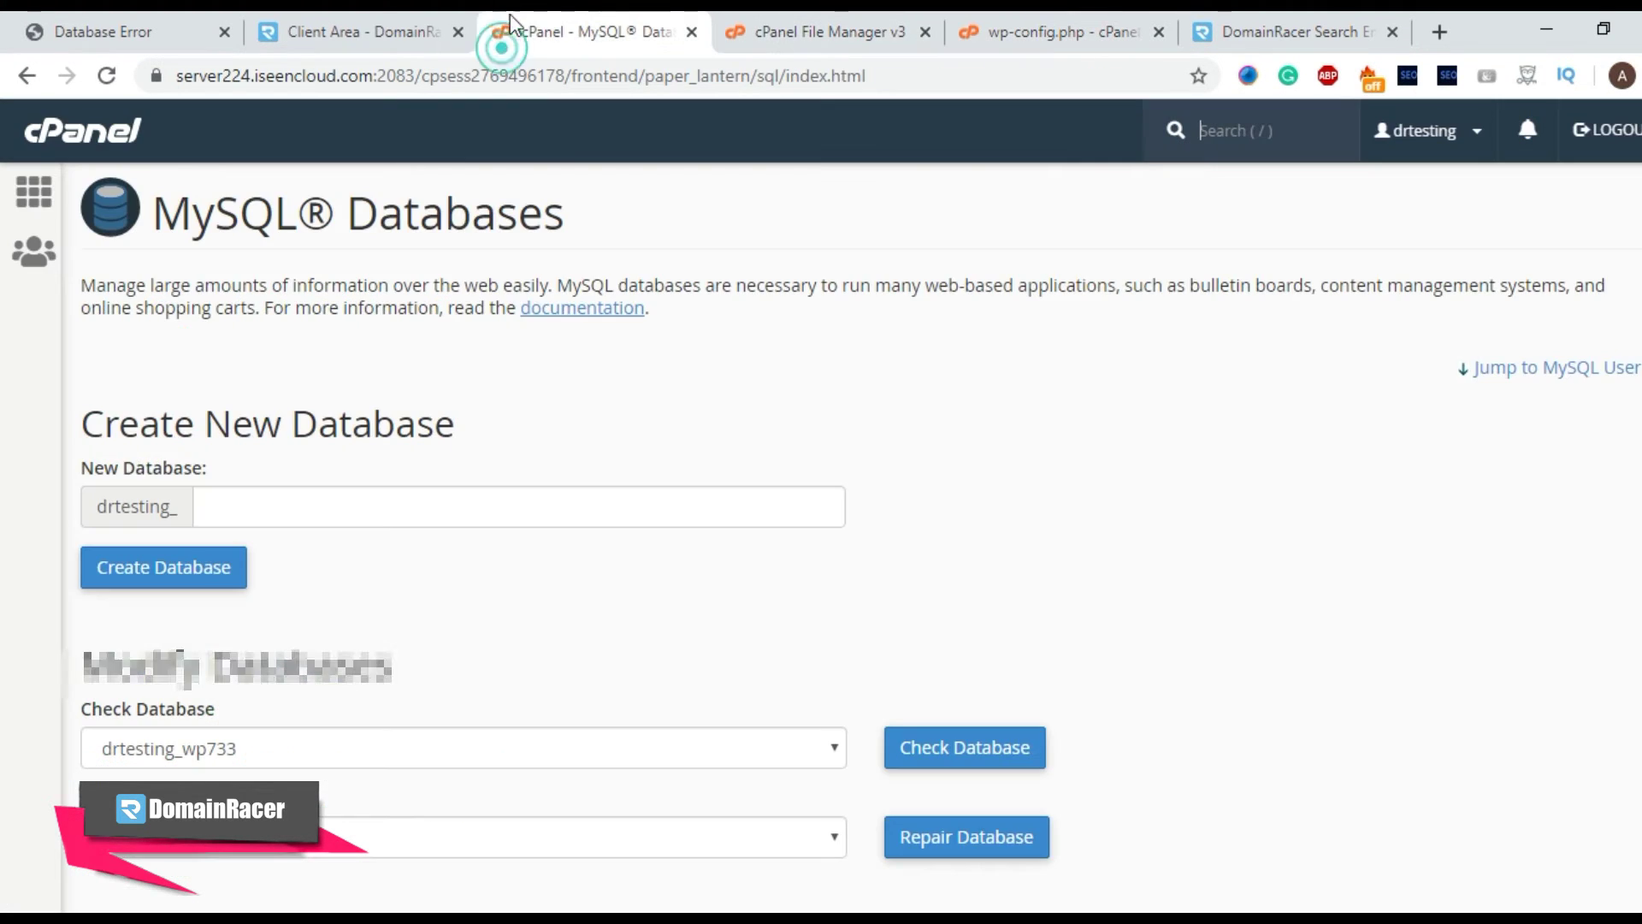
pyautogui.scroll(-5, 802, 362)
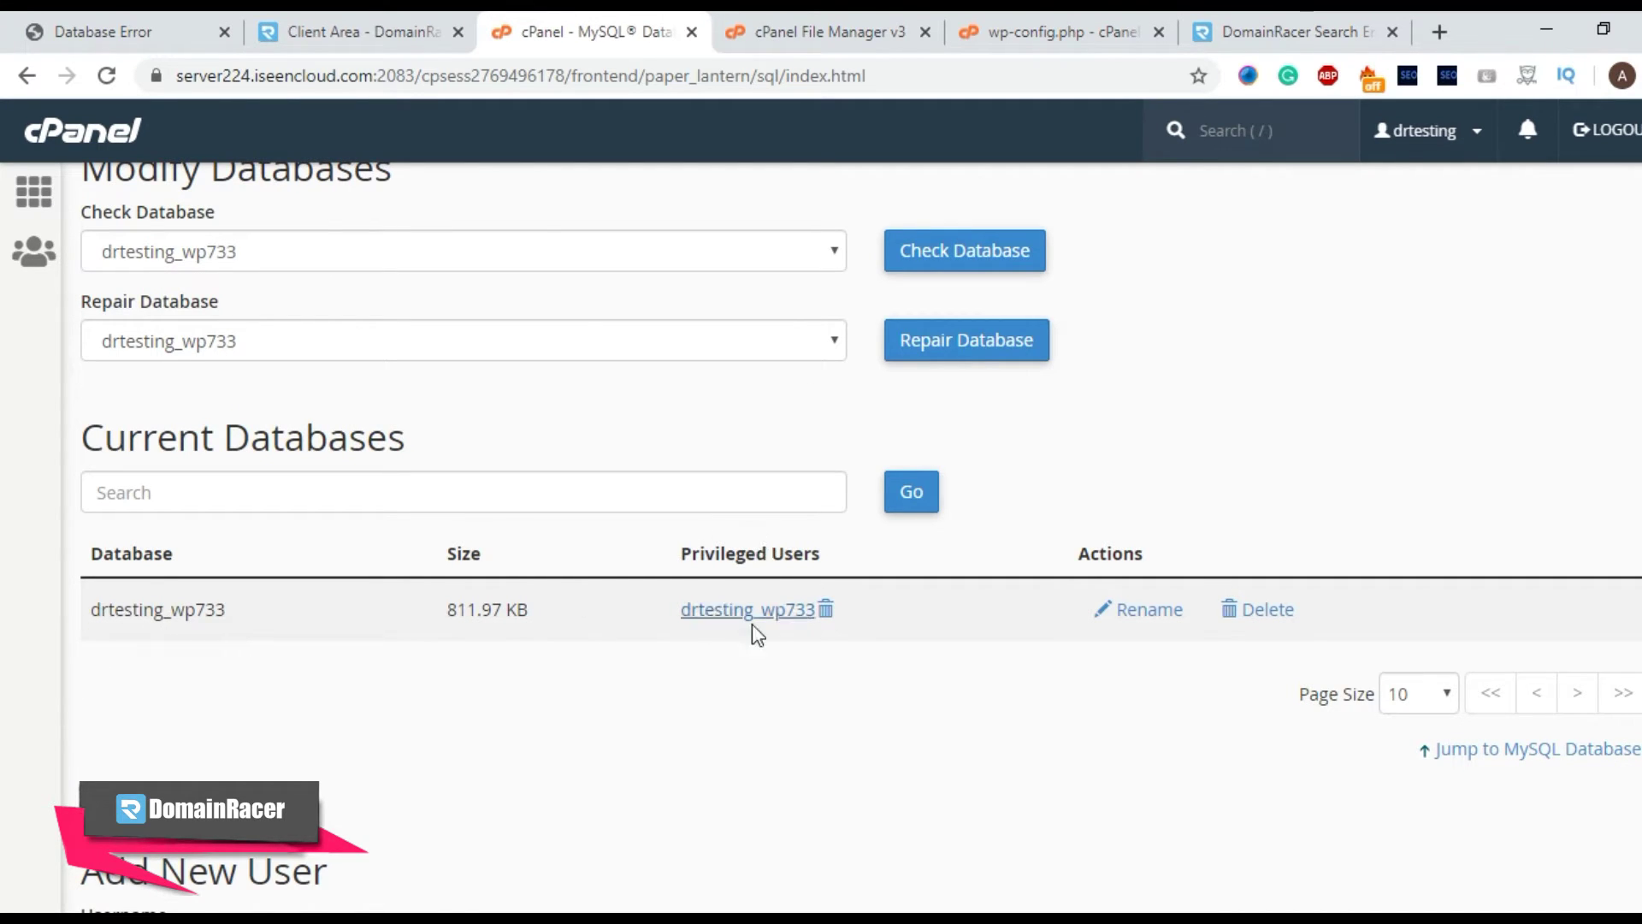
# - Copy the database password from wp-config.php, then scroll MySQL Databases to Current Users
pyautogui.hotkey('ctrl', 'Tab')
pyautogui.hotkey('ctrl', 'Tab')
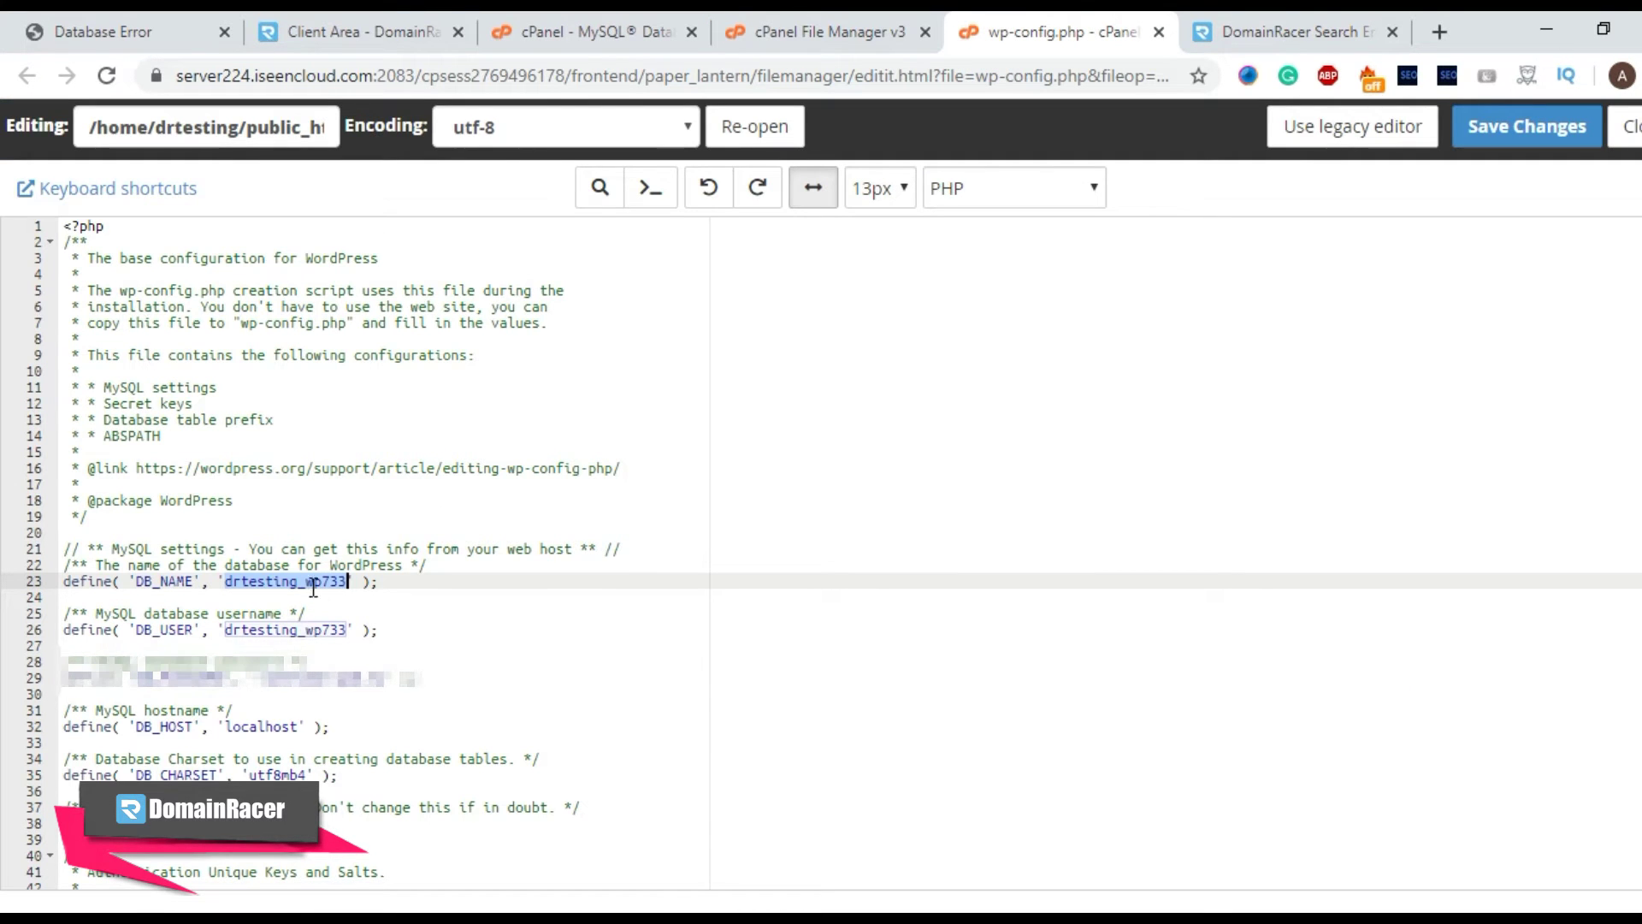
pyautogui.click(650, 34)
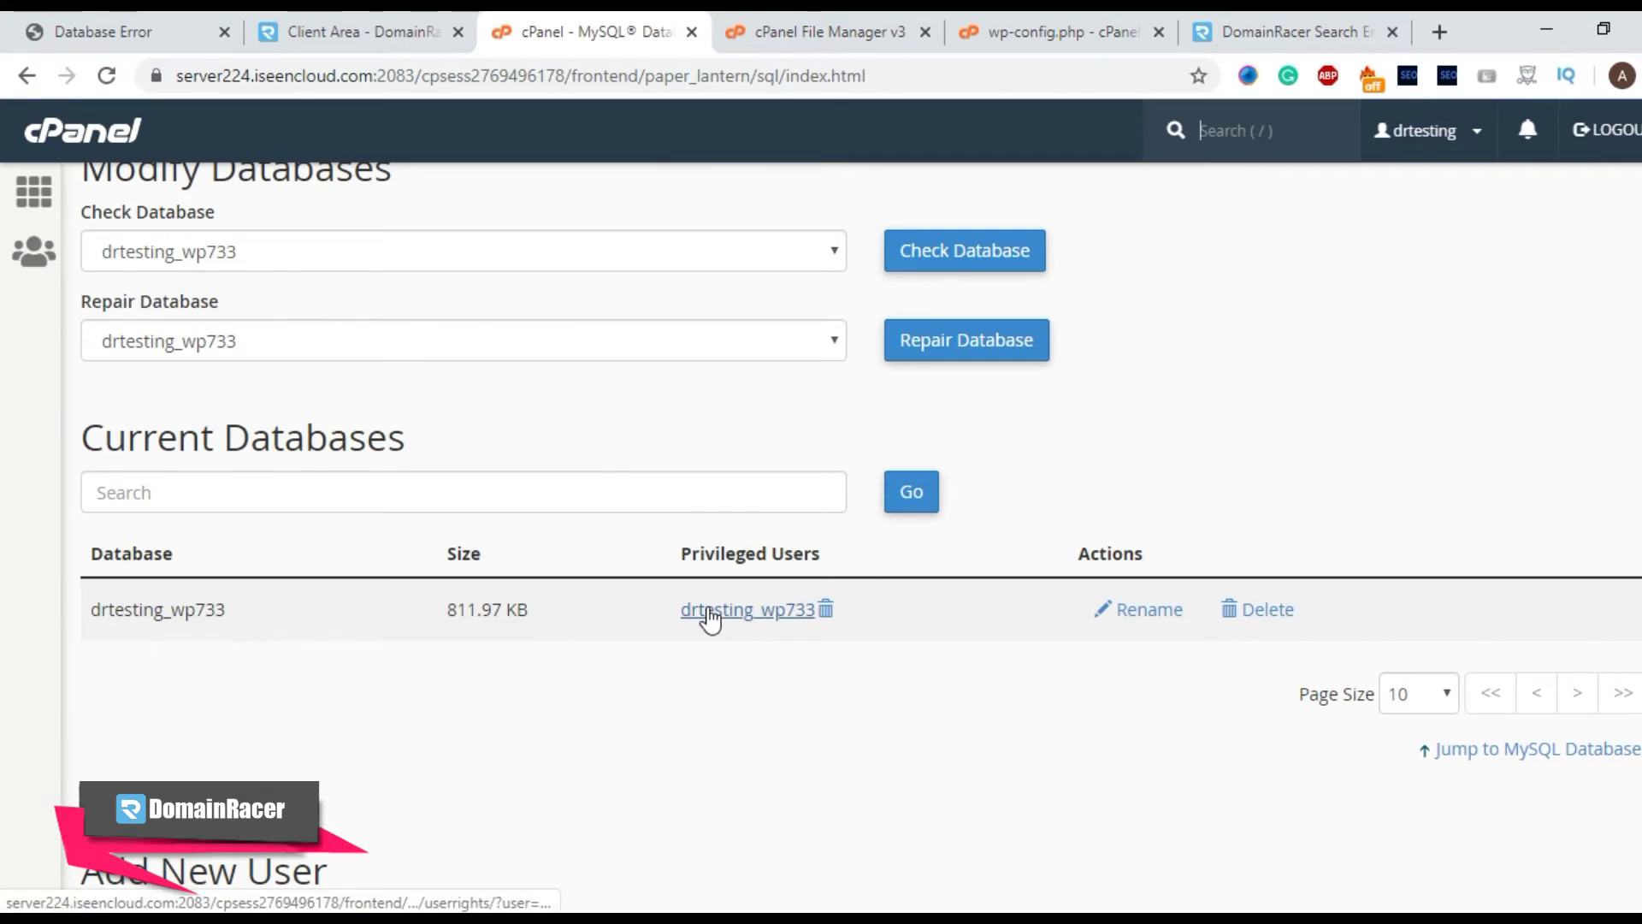
pyautogui.hotkey('ctrl', 'Tab')
pyautogui.hotkey('ctrl', 'Tab')
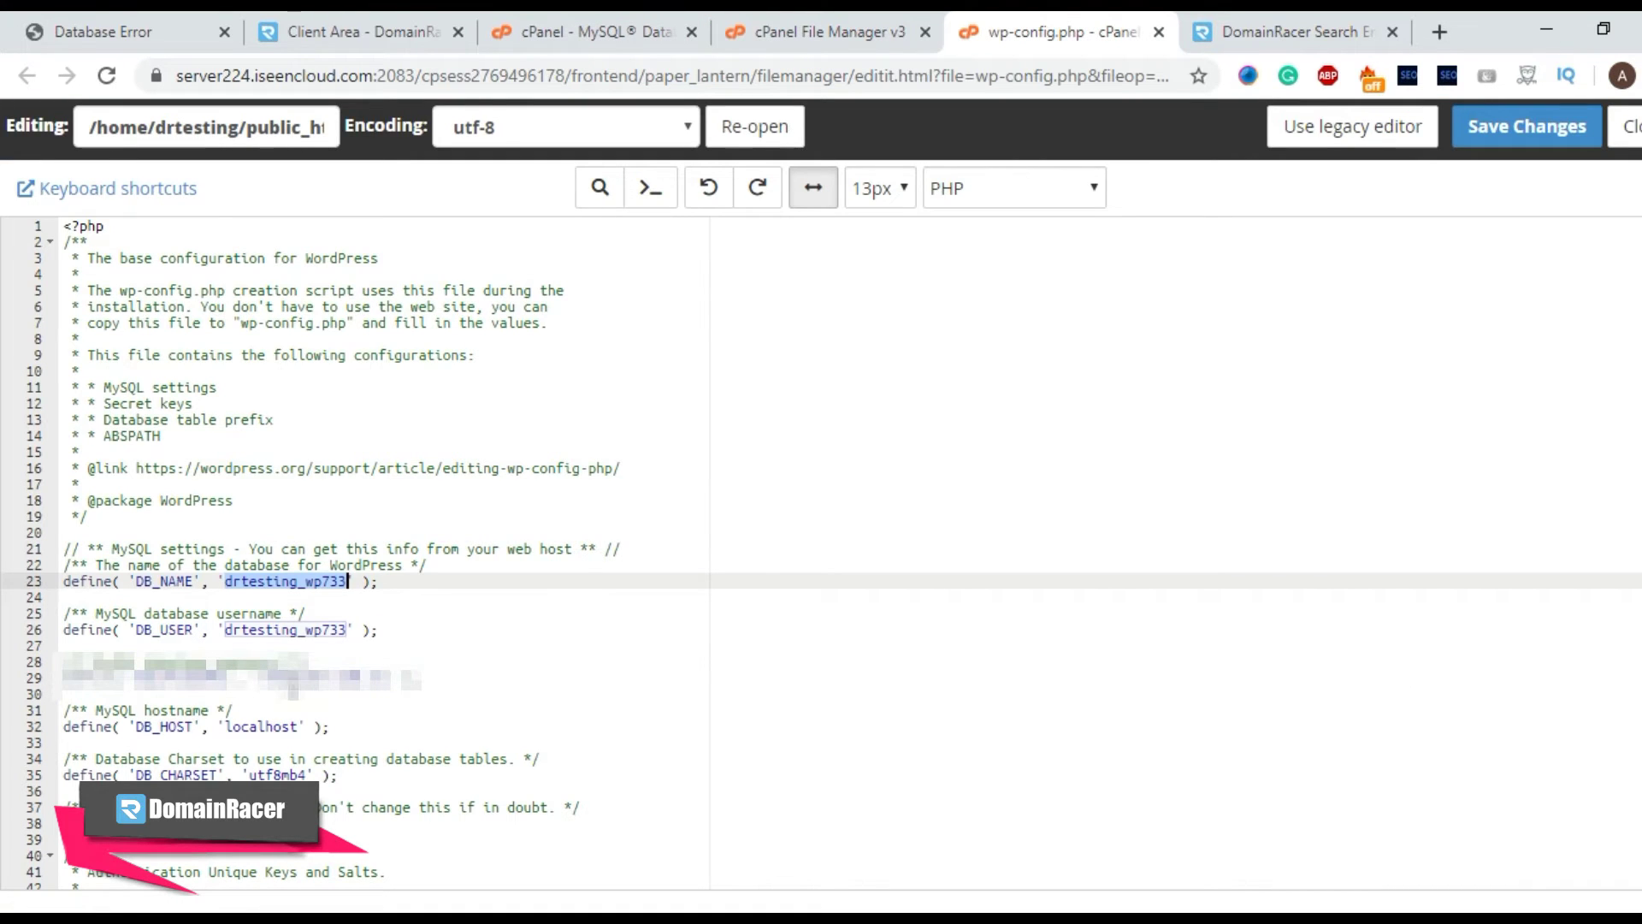
pyautogui.click(385, 680)
pyautogui.moveTo(386, 680); pyautogui.dragTo(250, 680)
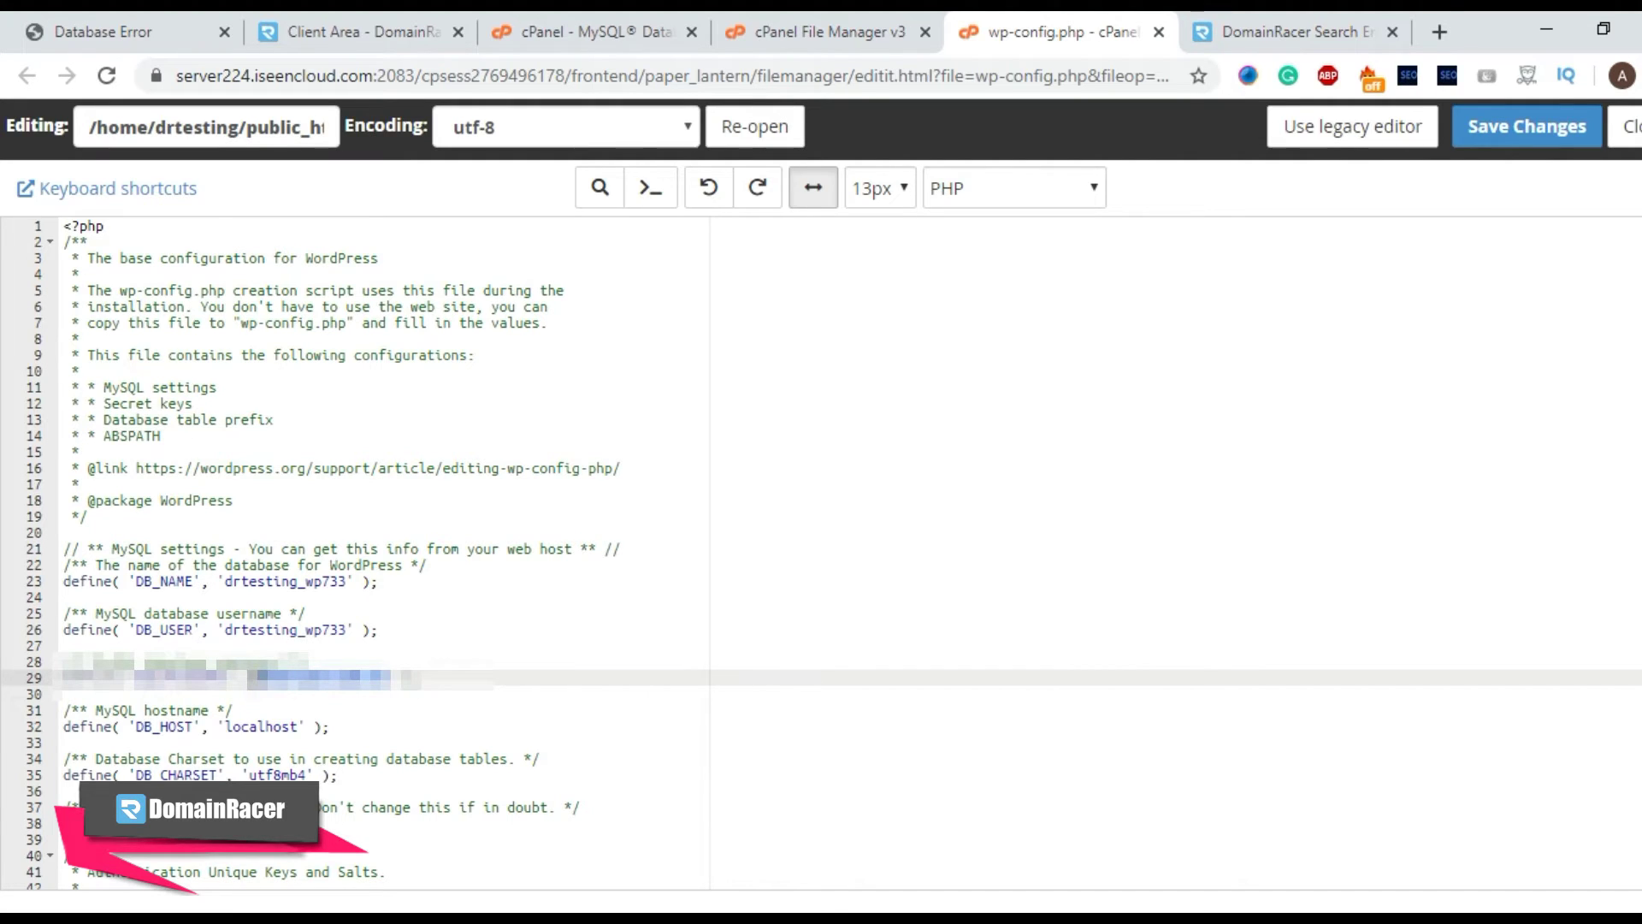
pyautogui.rightClick(364, 679)
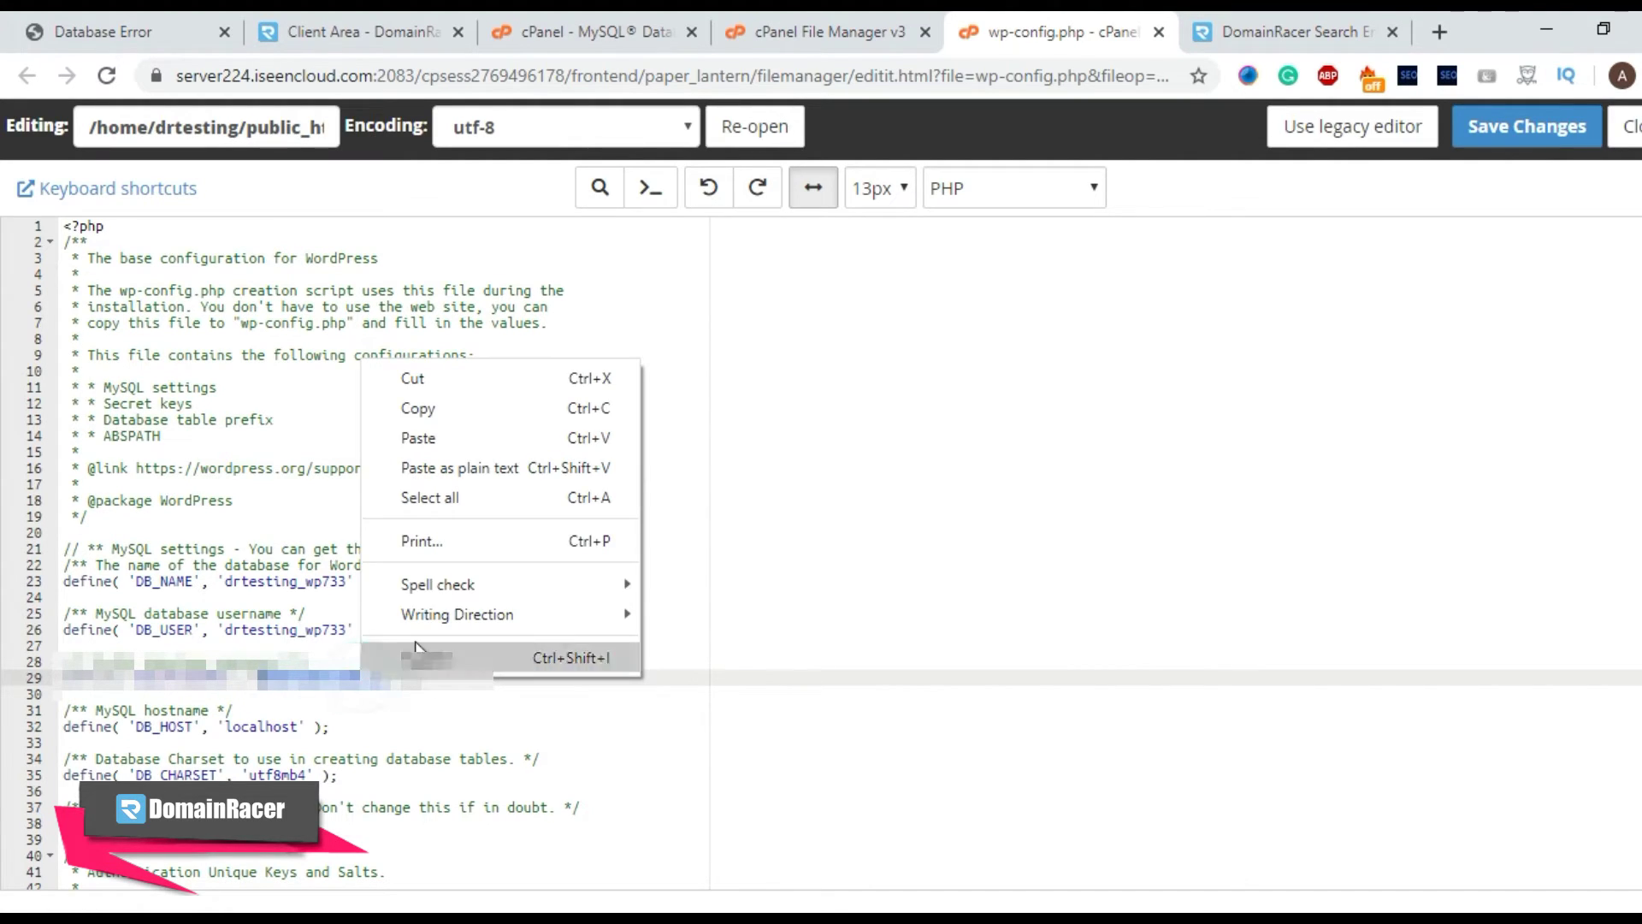
pyautogui.click(436, 403)
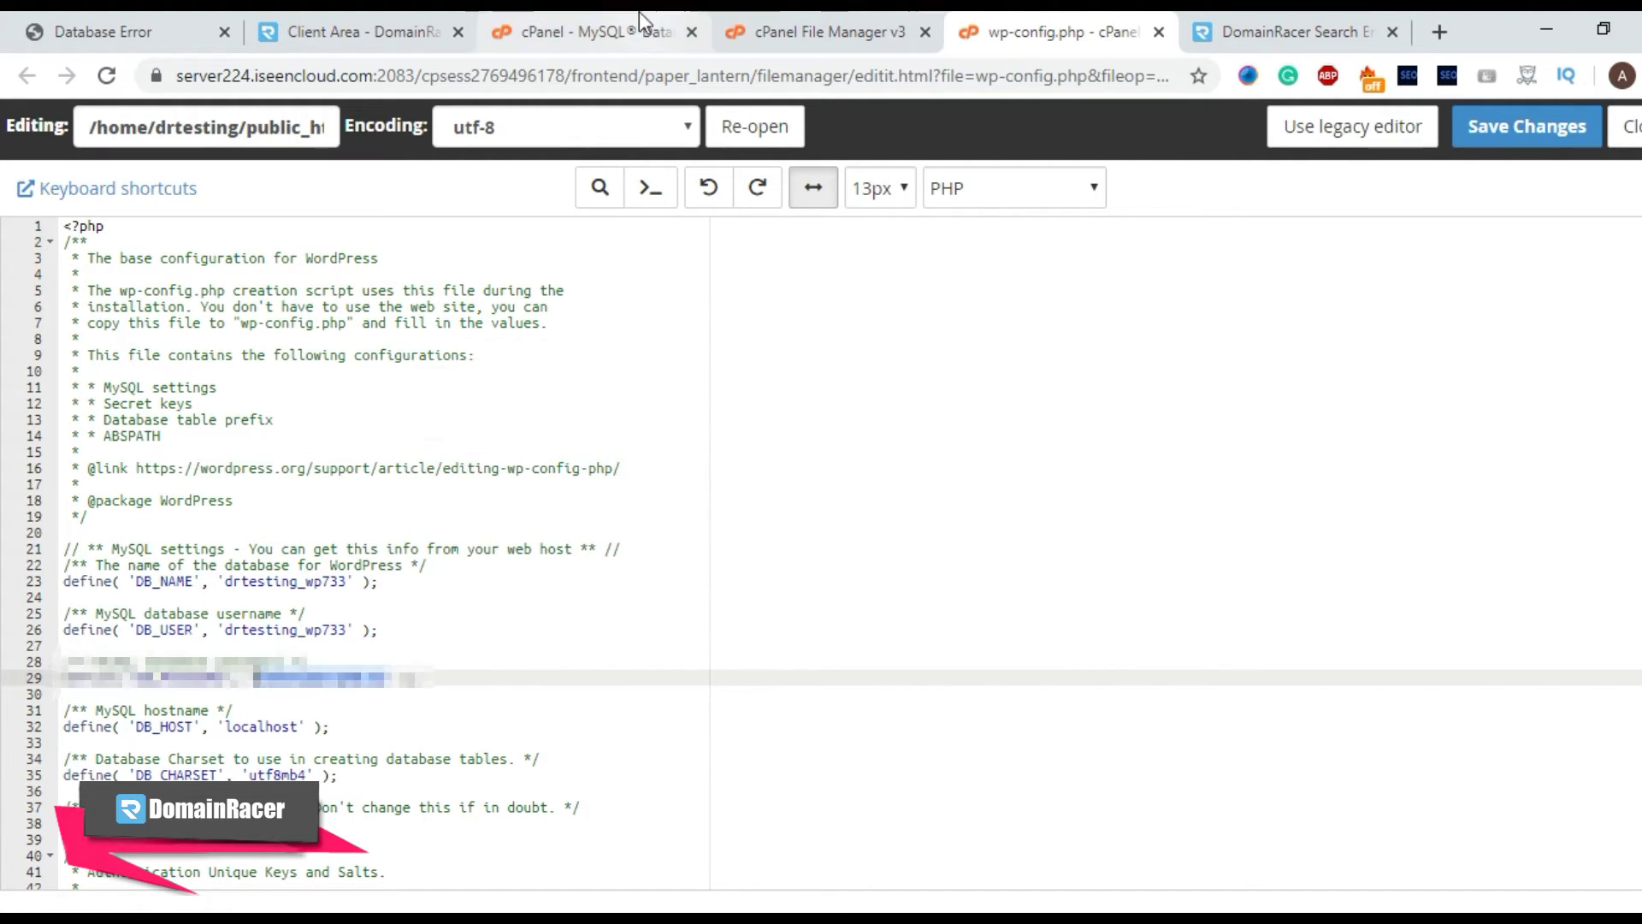
pyautogui.click(611, 32)
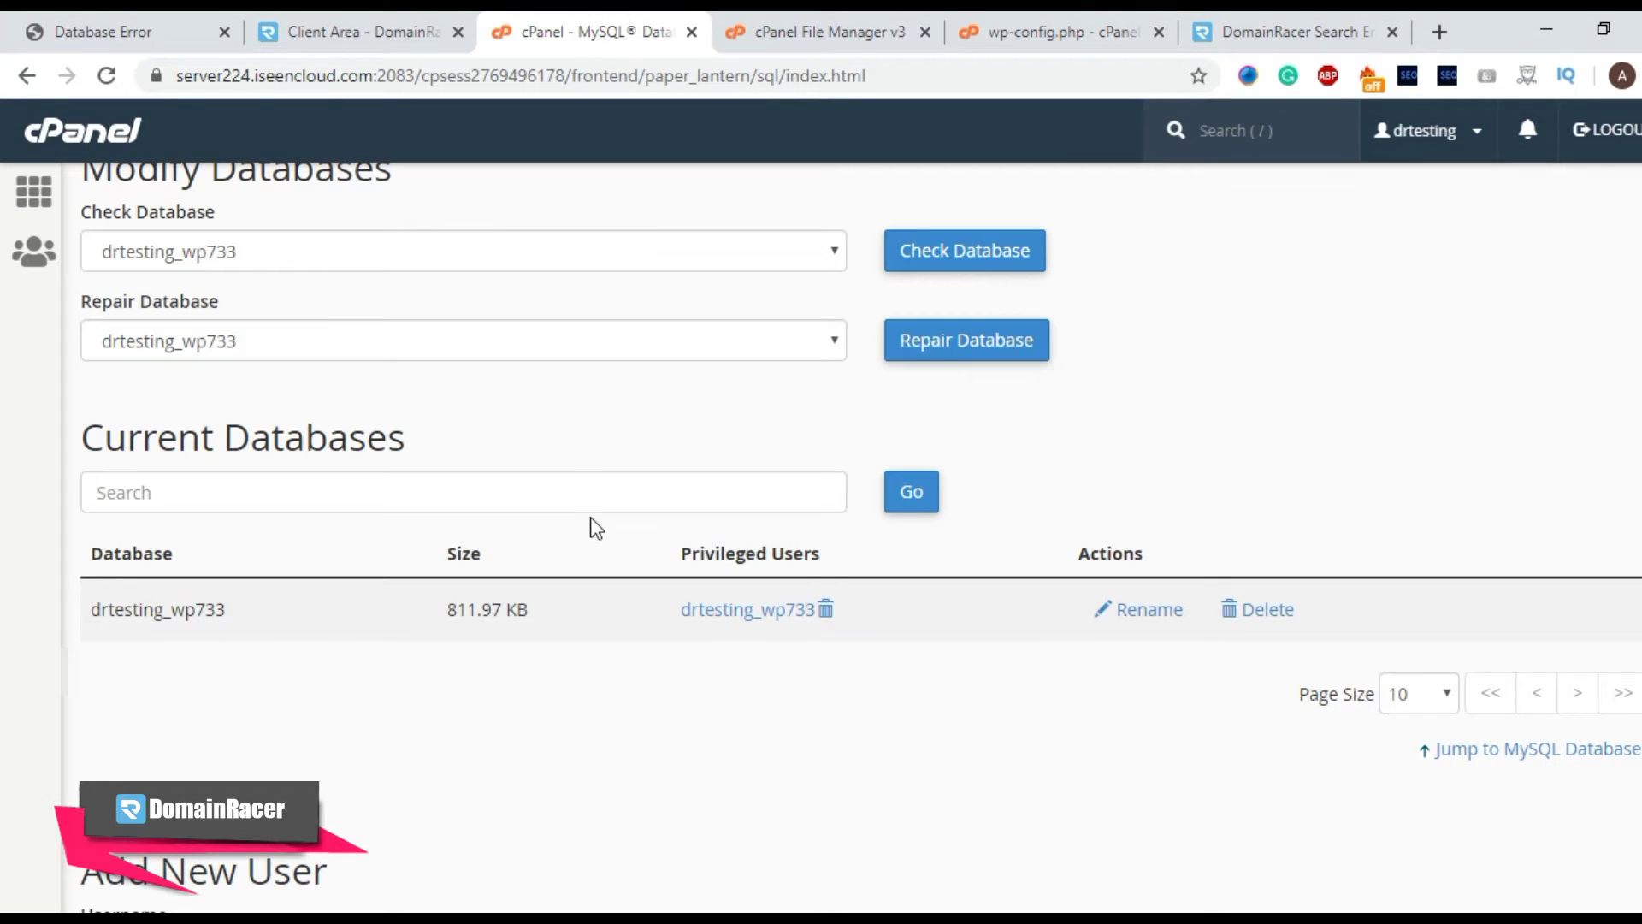
pyautogui.scroll(-8, 588, 509)
pyautogui.scroll(-3, 590, 488)
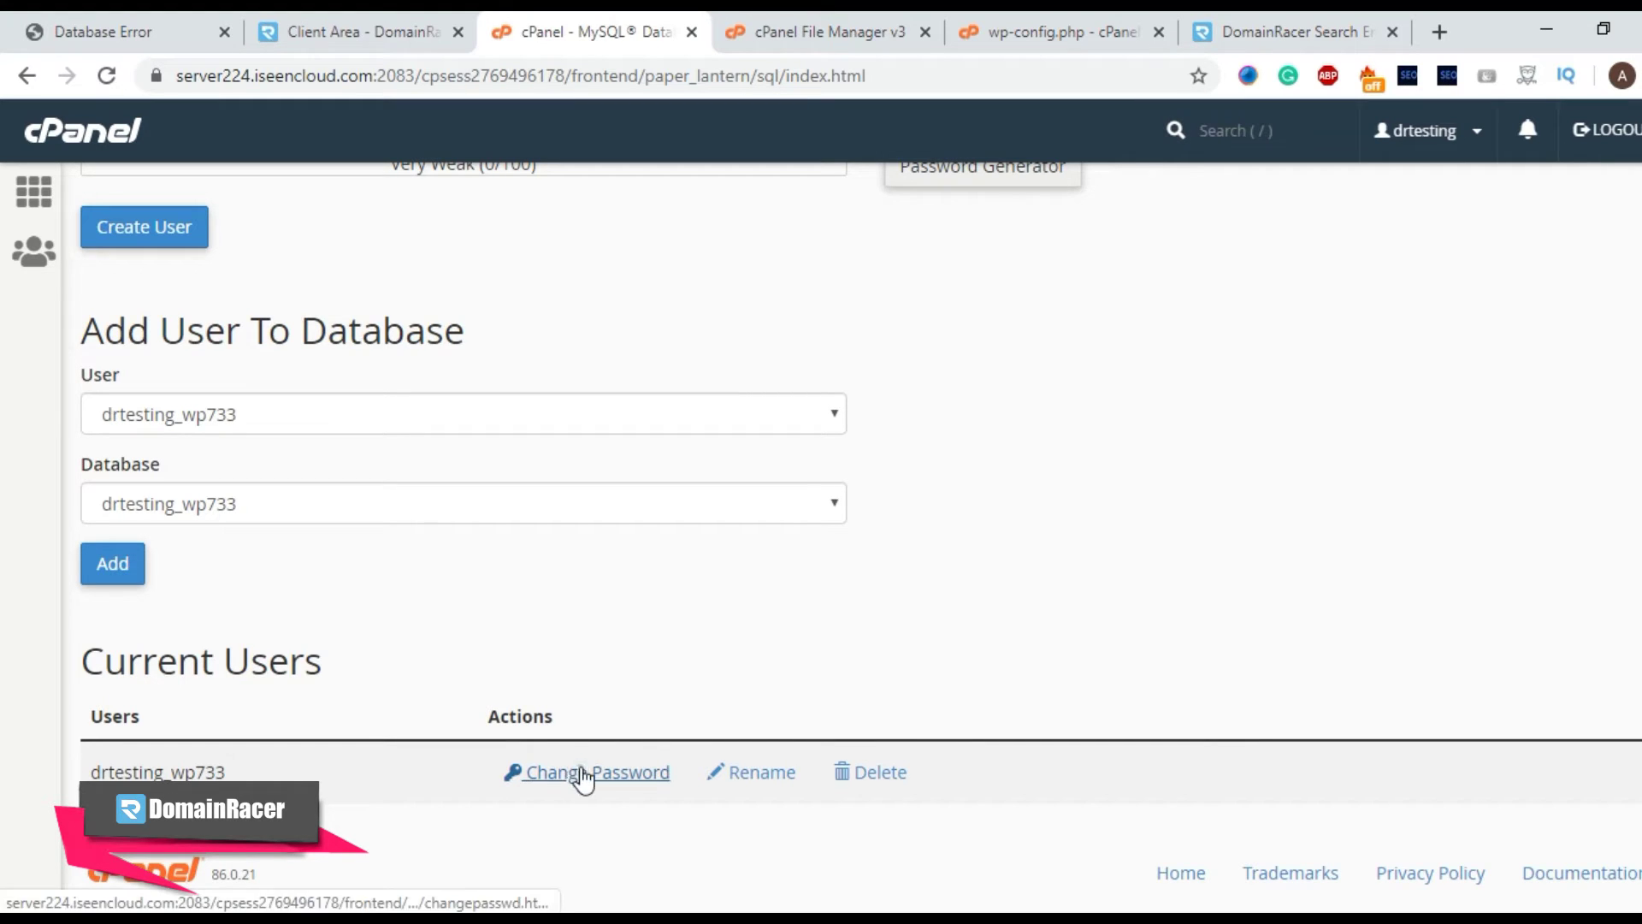
# - Set drtesting_wp733's password to the copied wp-config.php password and dismiss the prompts
pyautogui.click(580, 774)
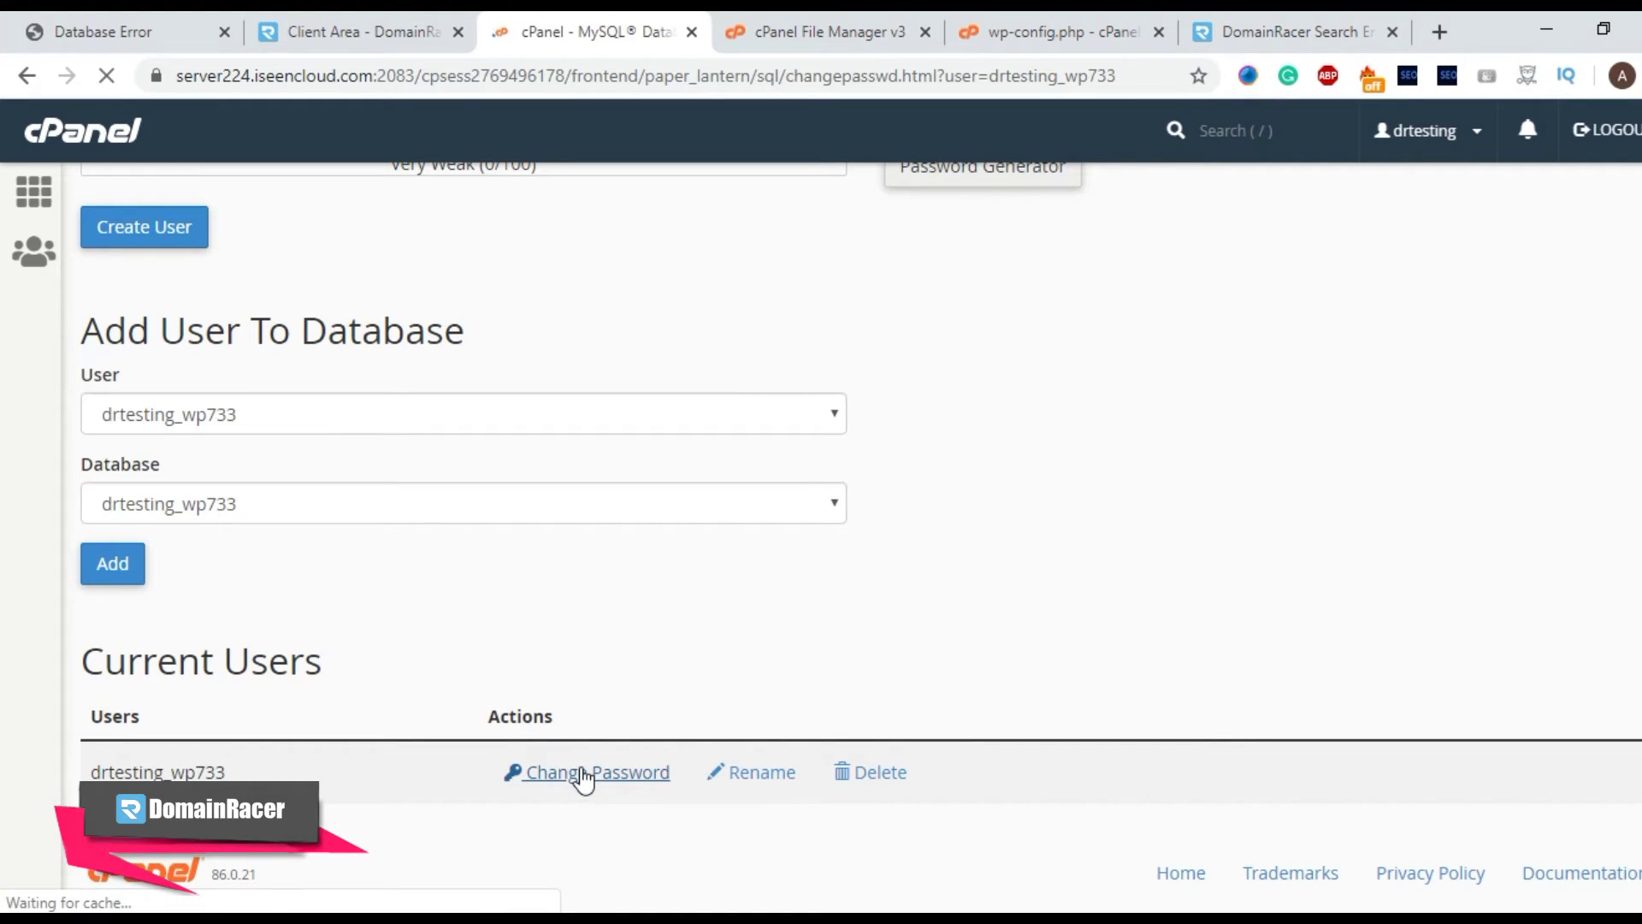
pyautogui.rightClick(151, 432)
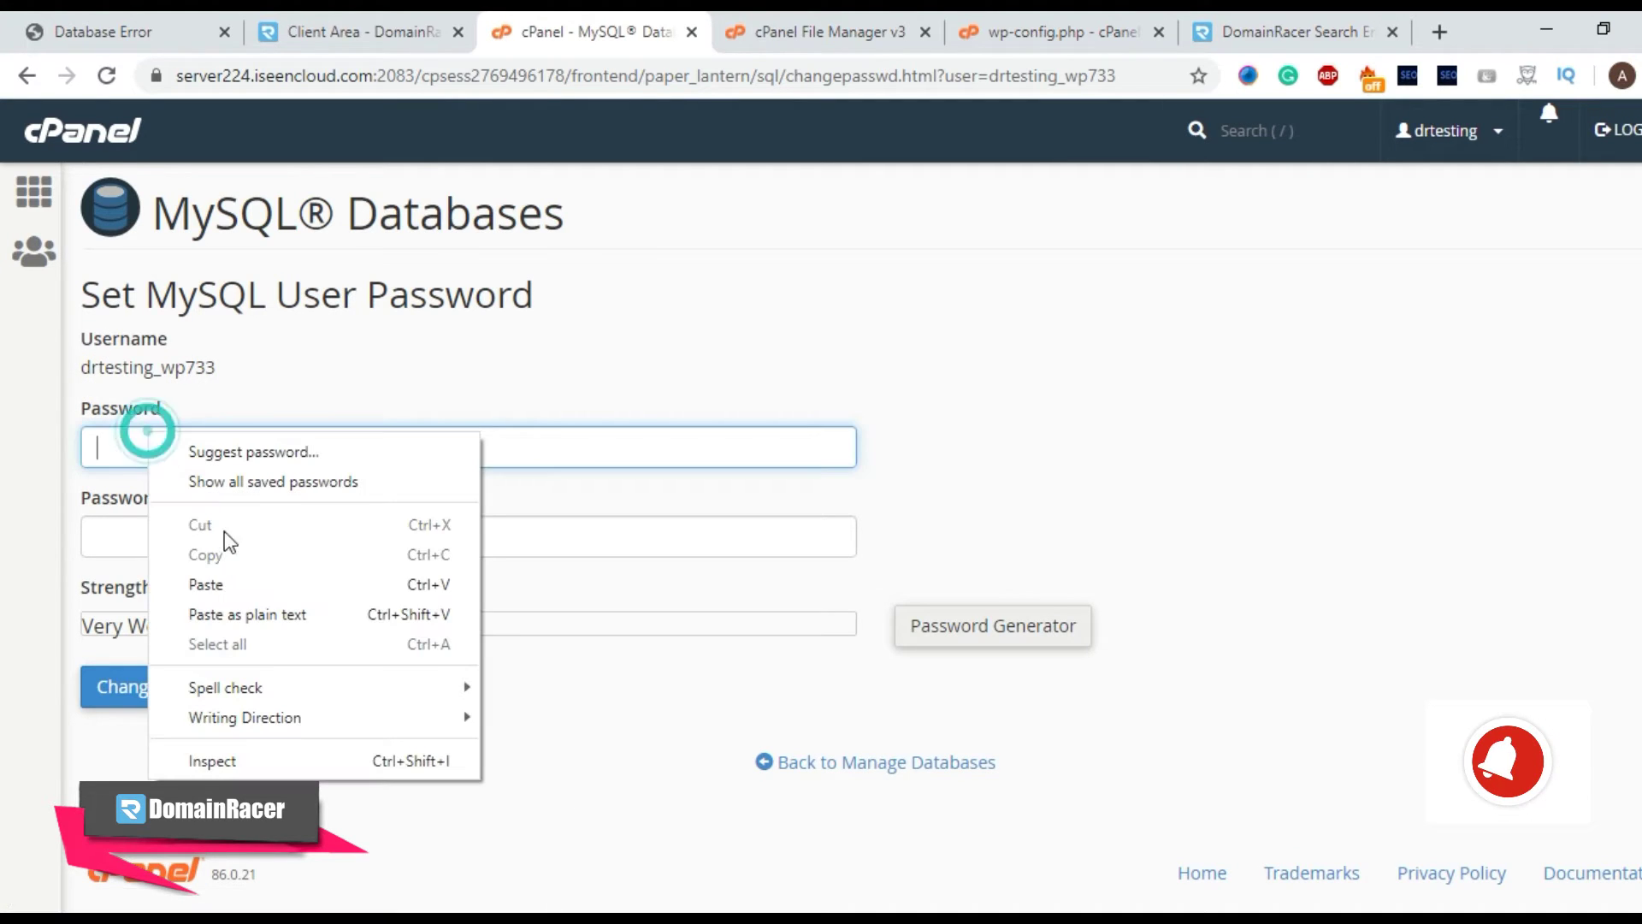
pyautogui.click(235, 579)
pyautogui.rightClick(185, 536)
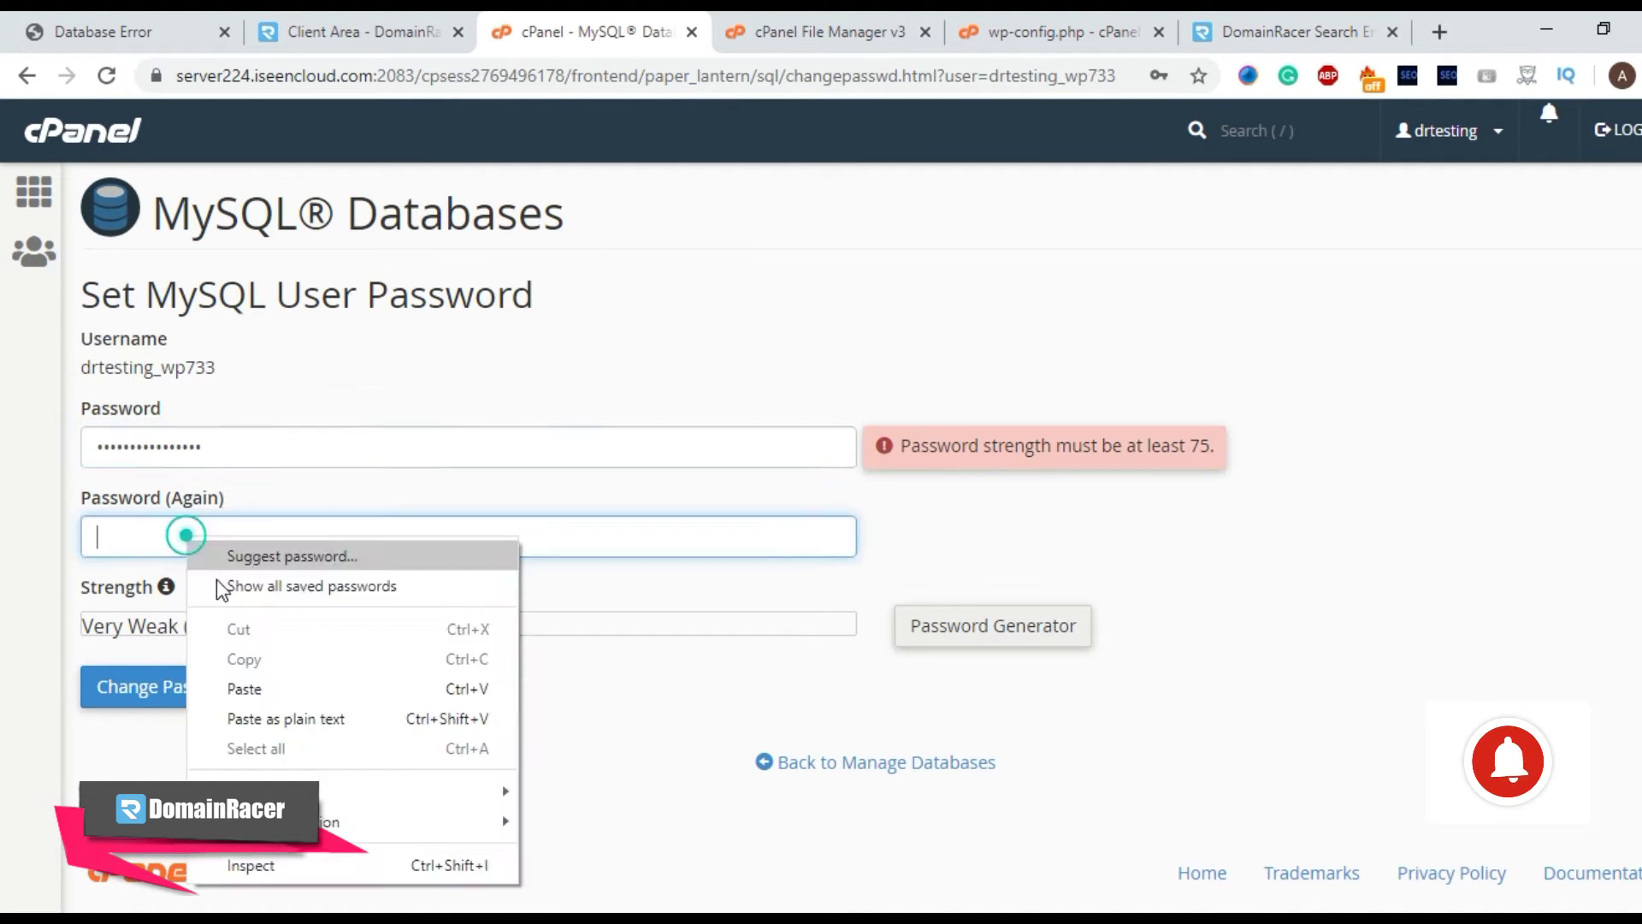
pyautogui.click(248, 688)
pyautogui.click(196, 695)
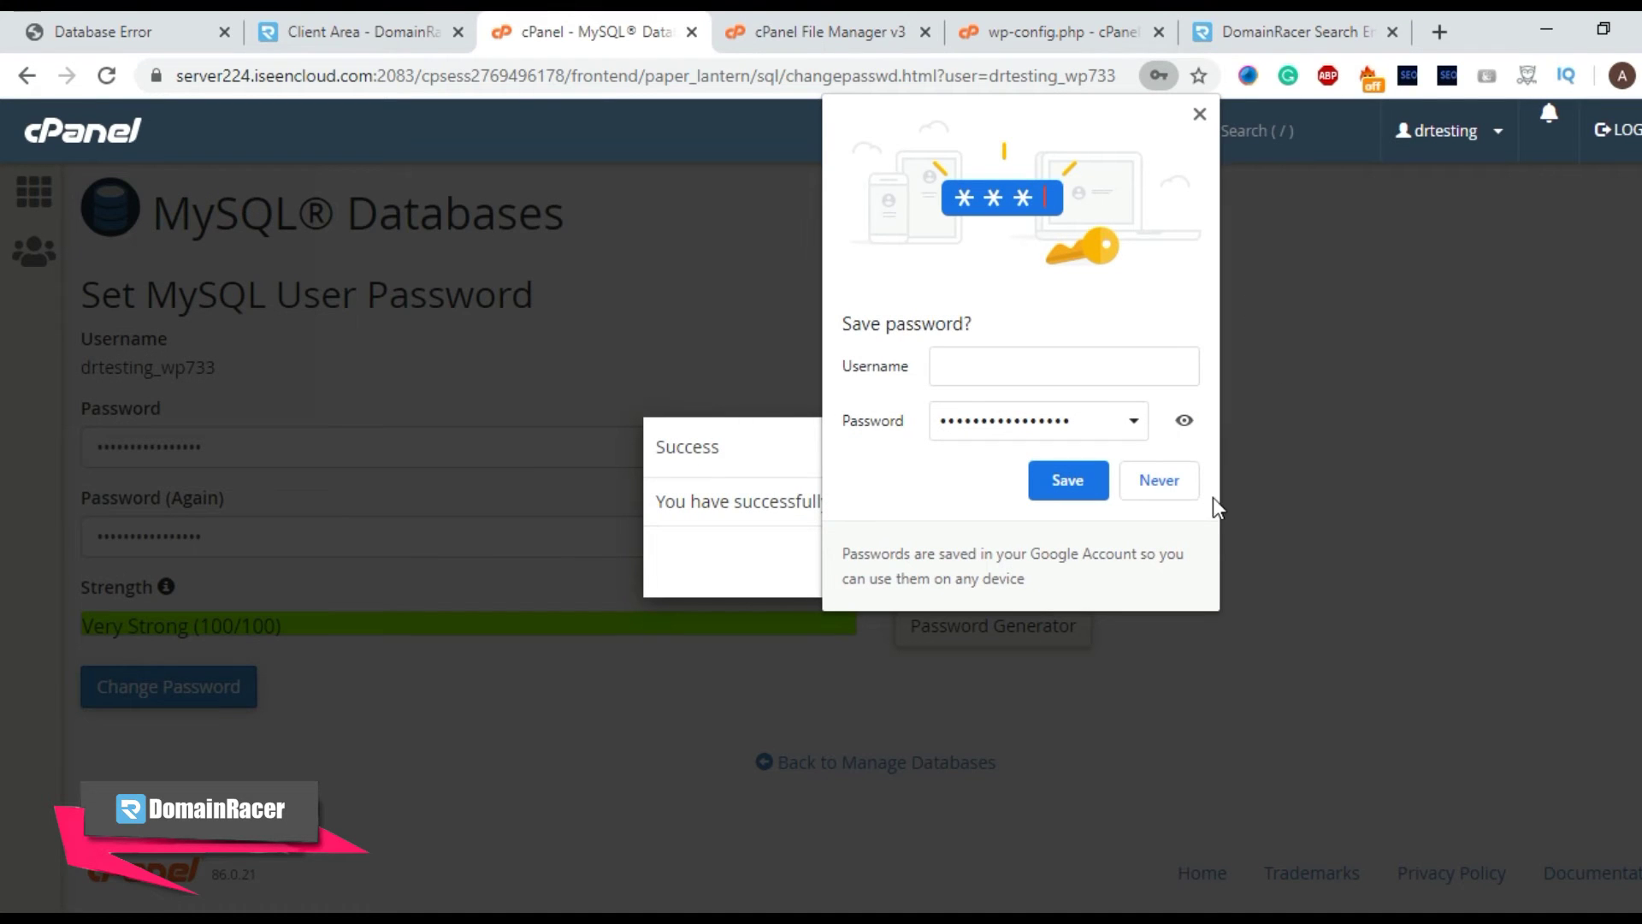
pyautogui.click(1199, 114)
pyautogui.click(1001, 560)
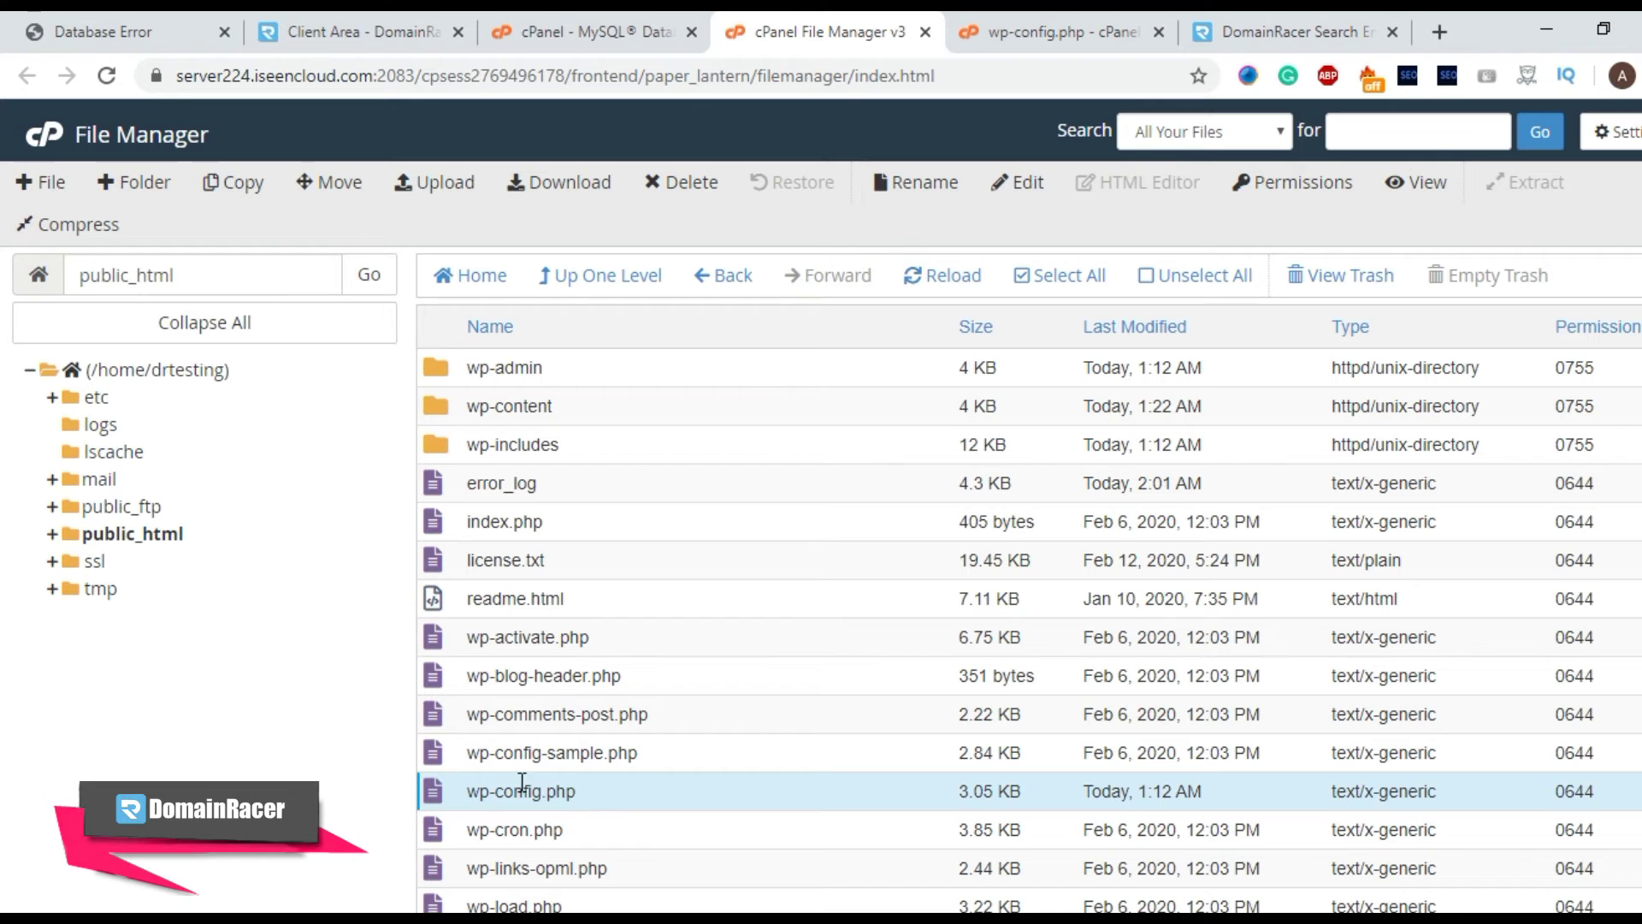
# - Append define('WP_ALLOW_REPAIR', true); to wp-config.php, save it, and edit the site tab's address
pyautogui.rightClick(662, 793)
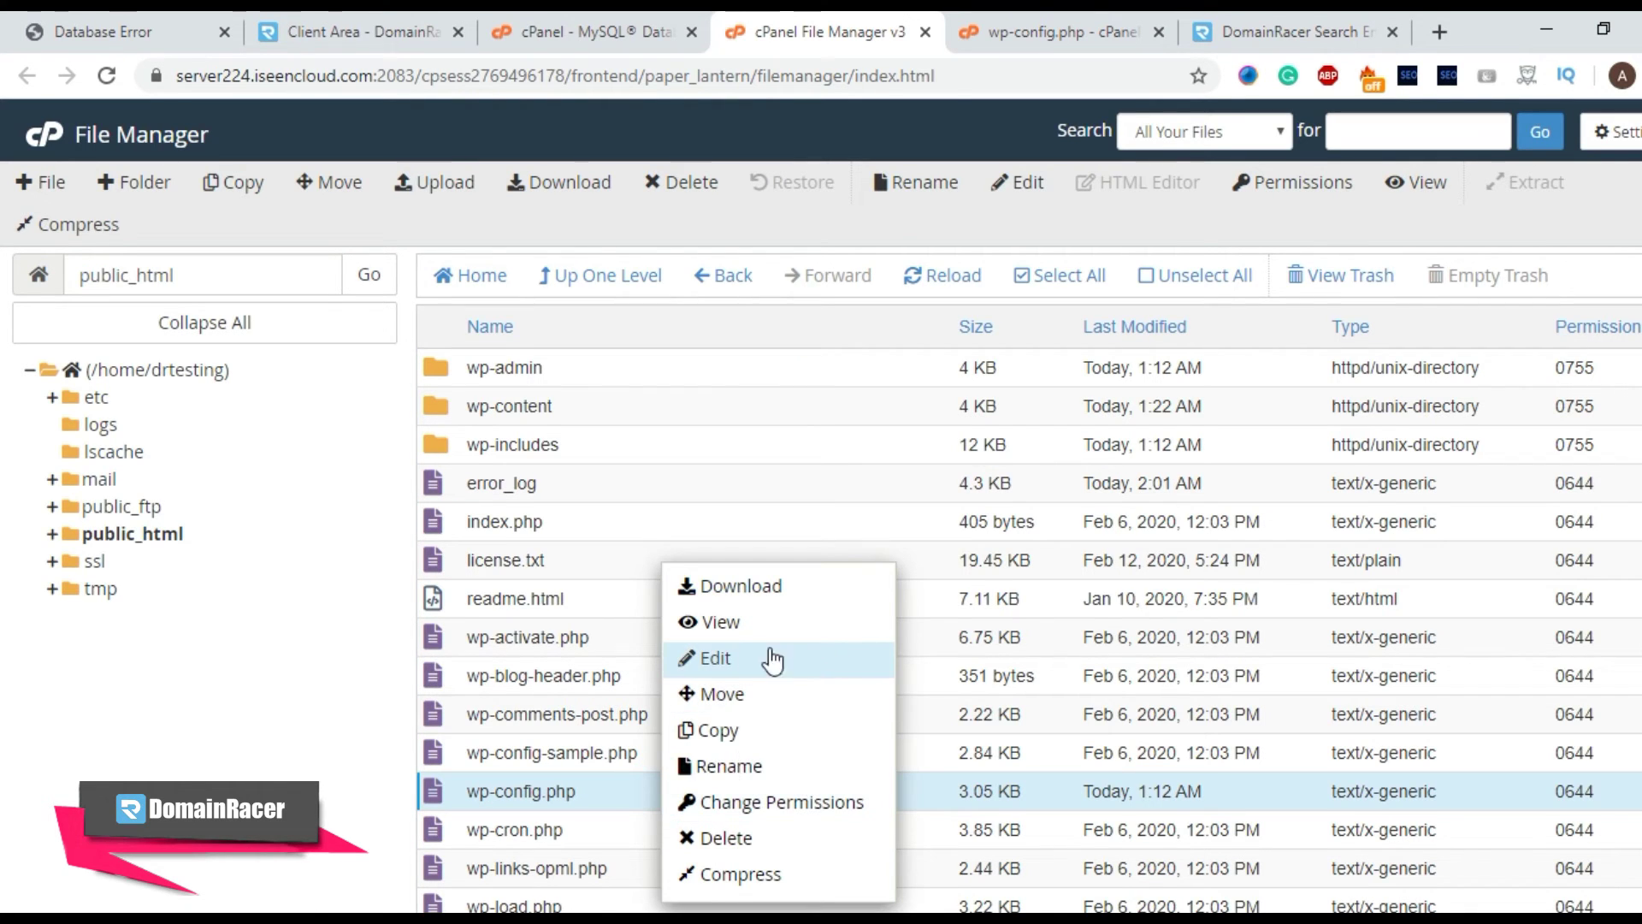
pyautogui.click(726, 660)
pyautogui.click(1158, 32)
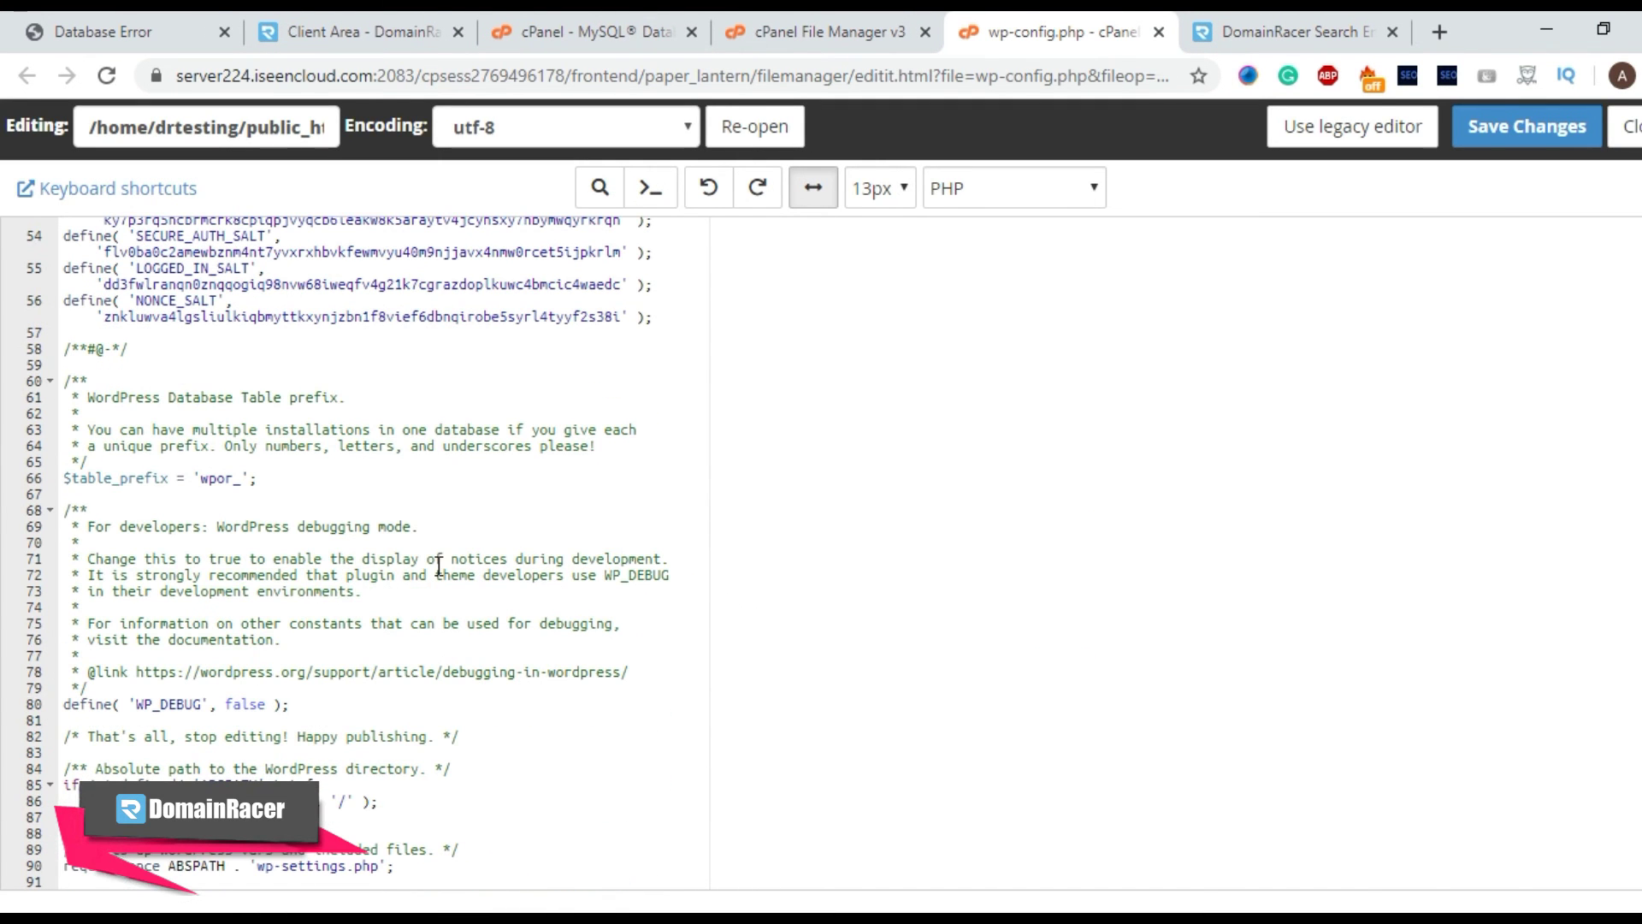
pyautogui.click(430, 874)
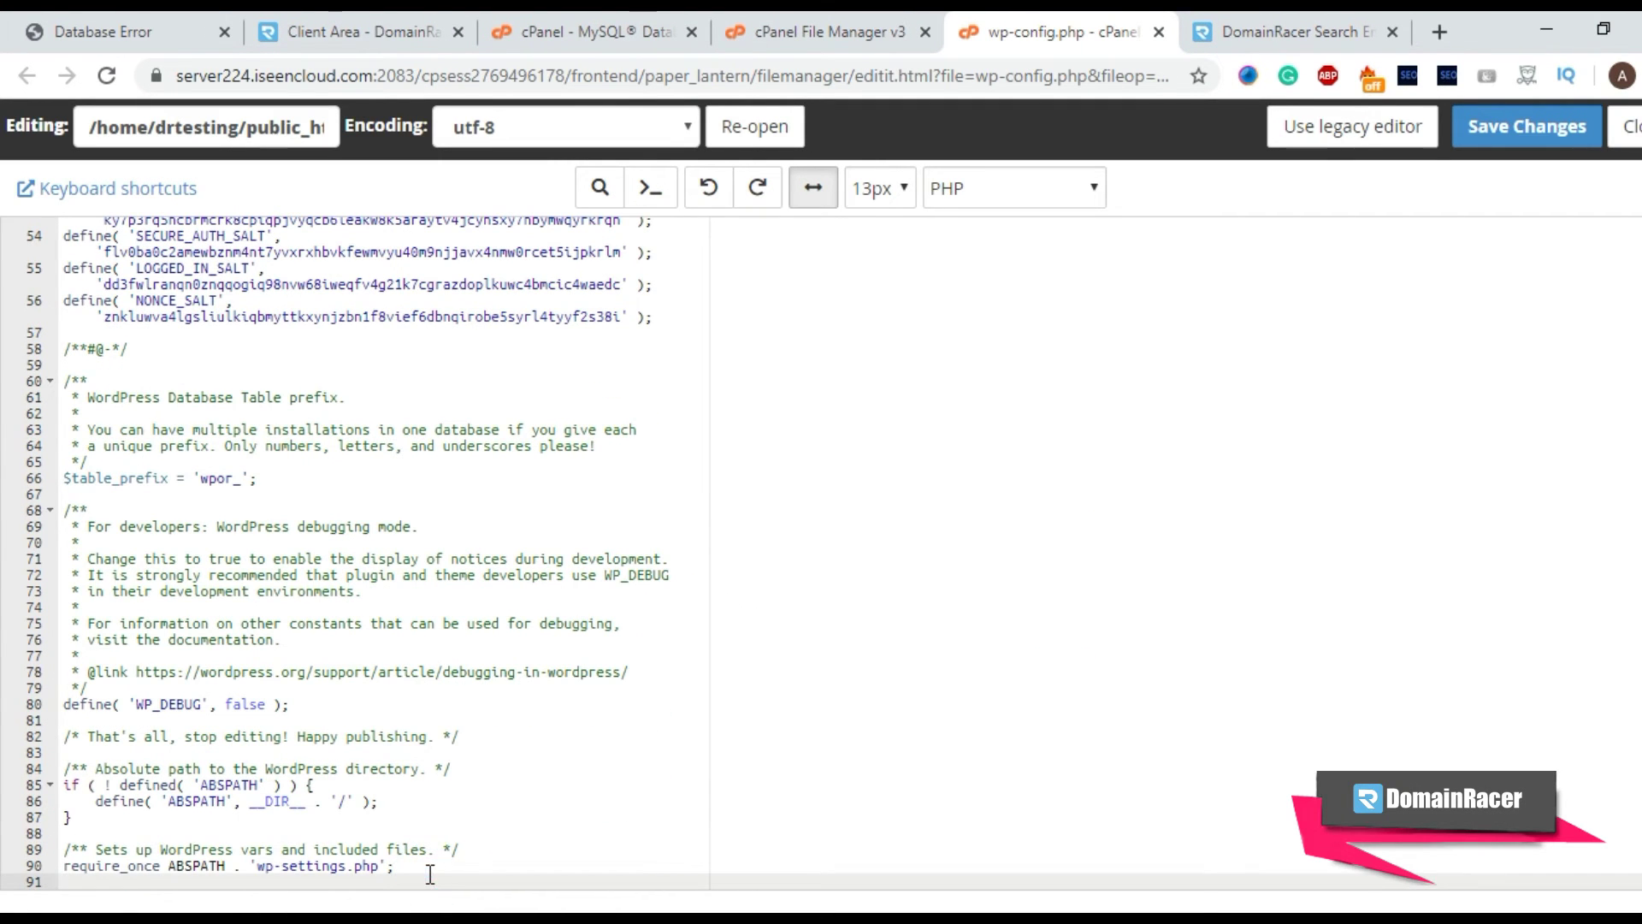
pyautogui.press('Return')
pyautogui.press('Return')
pyautogui.write('define(‘WP_ALLOW_REPAIR’, true);')
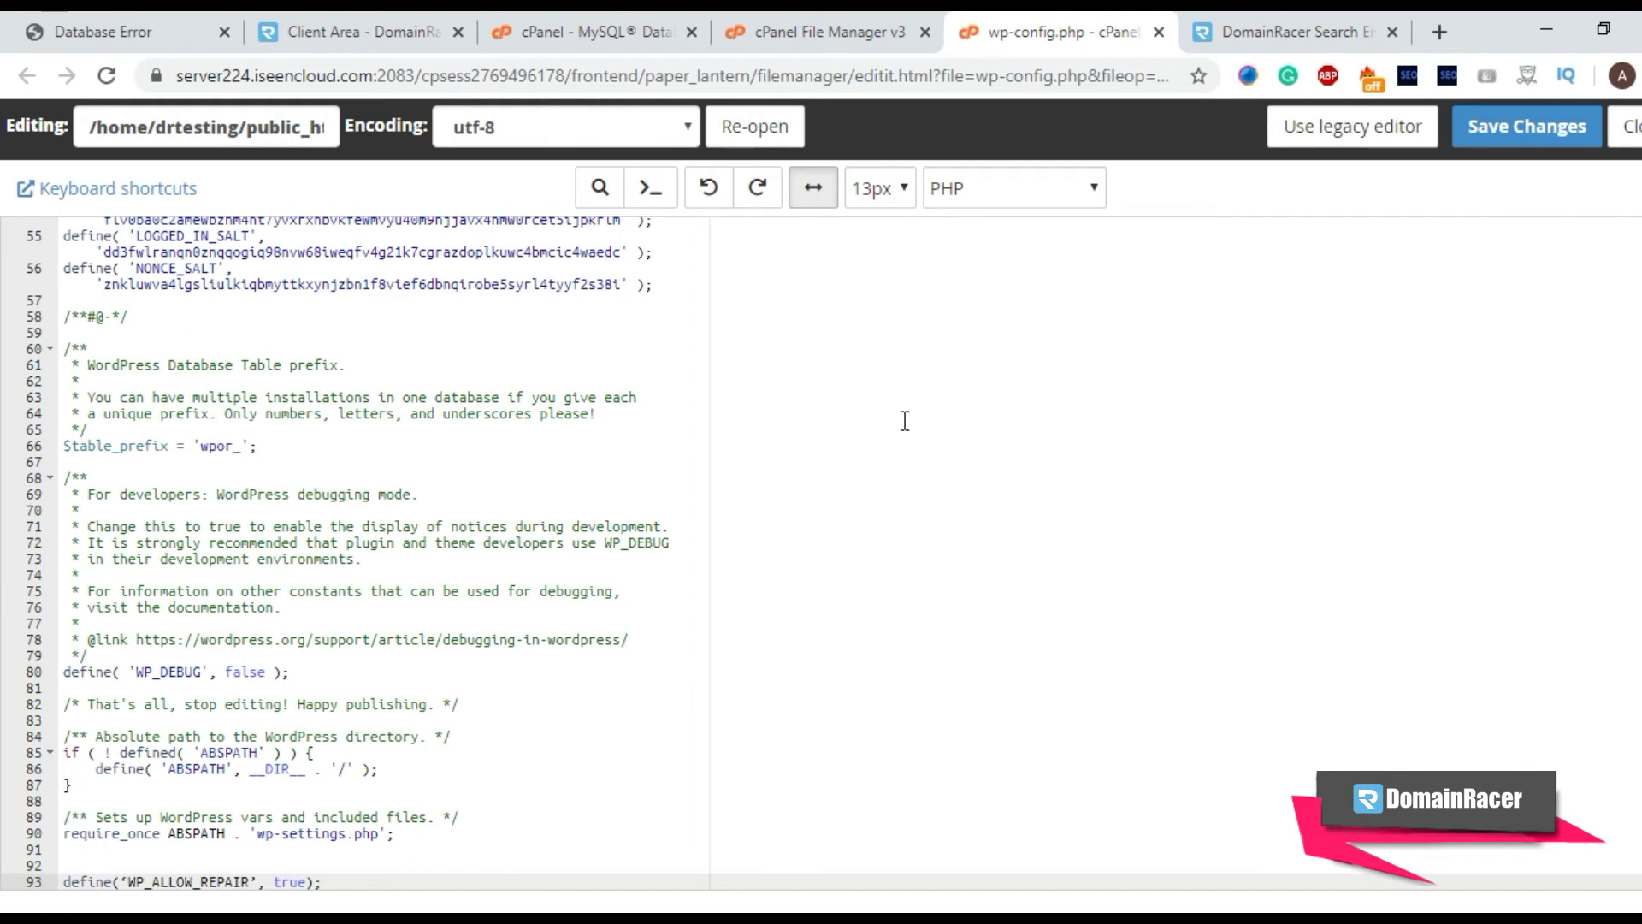
pyautogui.click(1505, 136)
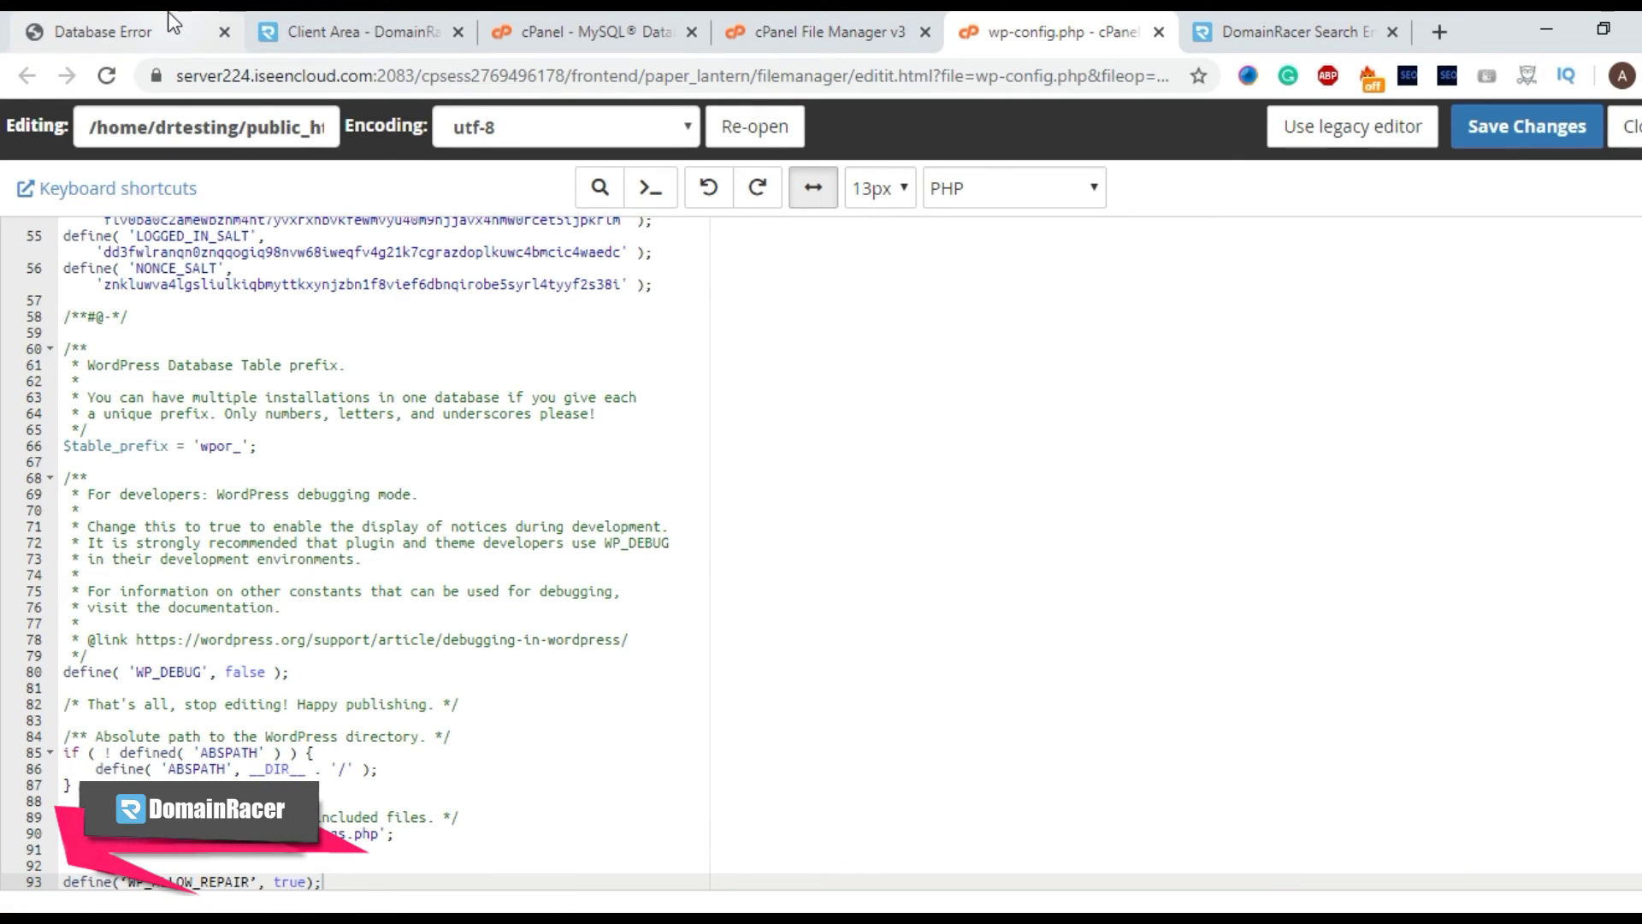
pyautogui.click(169, 23)
pyautogui.moveTo(393, 76); pyautogui.dragTo(628, 76)
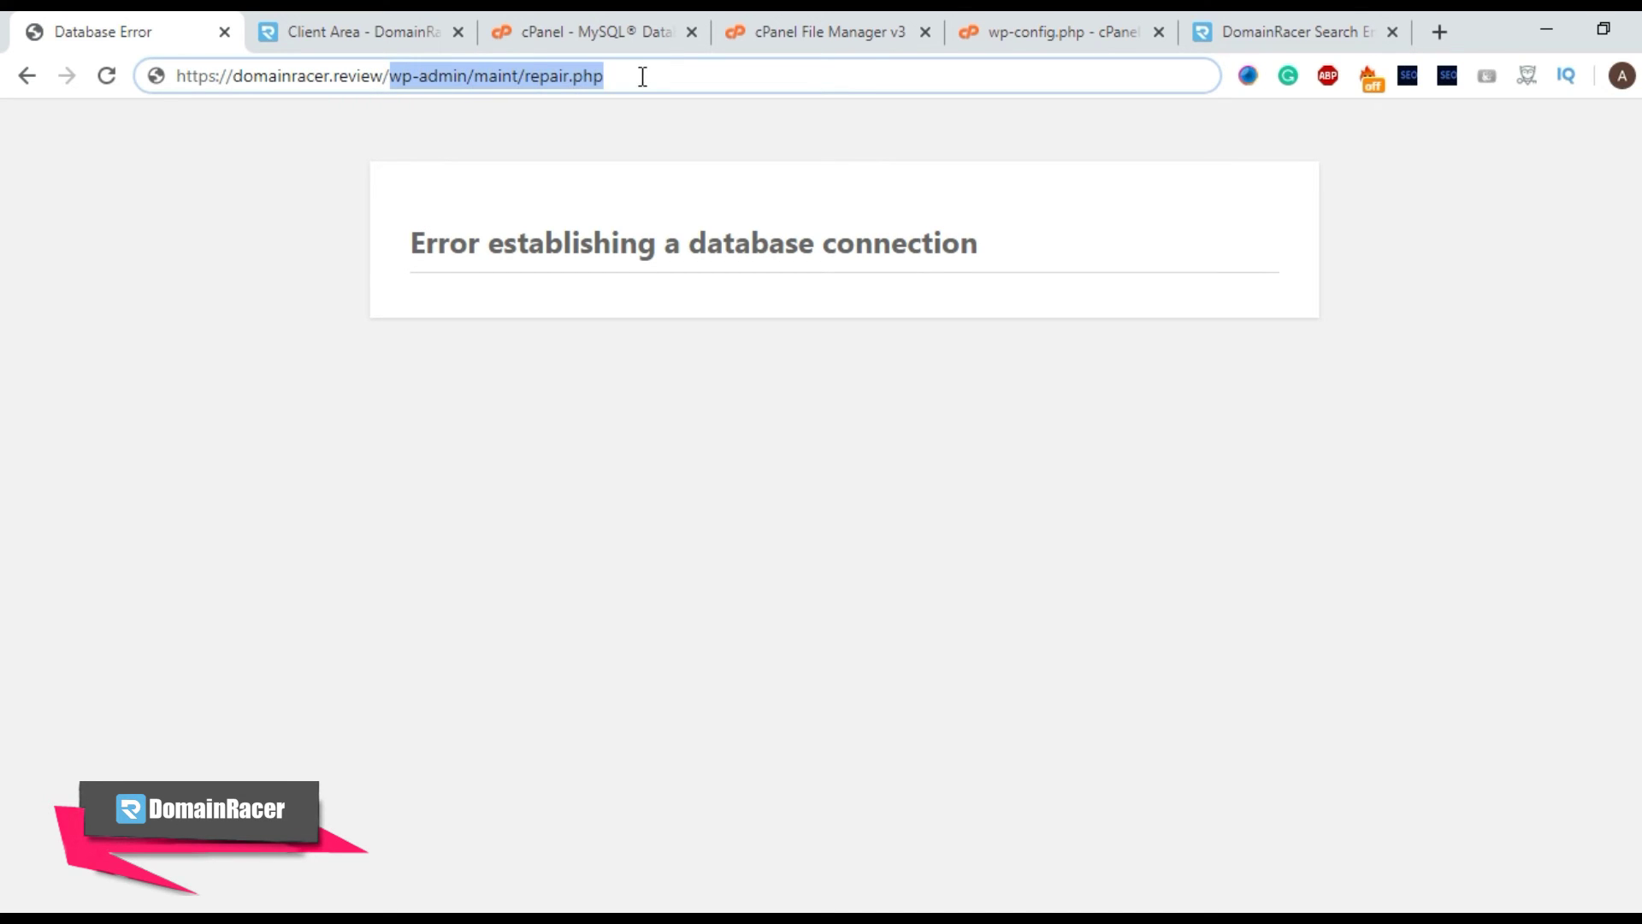
# - Load /wp-admin/maint/repair.php and run Repair Database until every wpor_ table reports okay
pyautogui.press('Return')
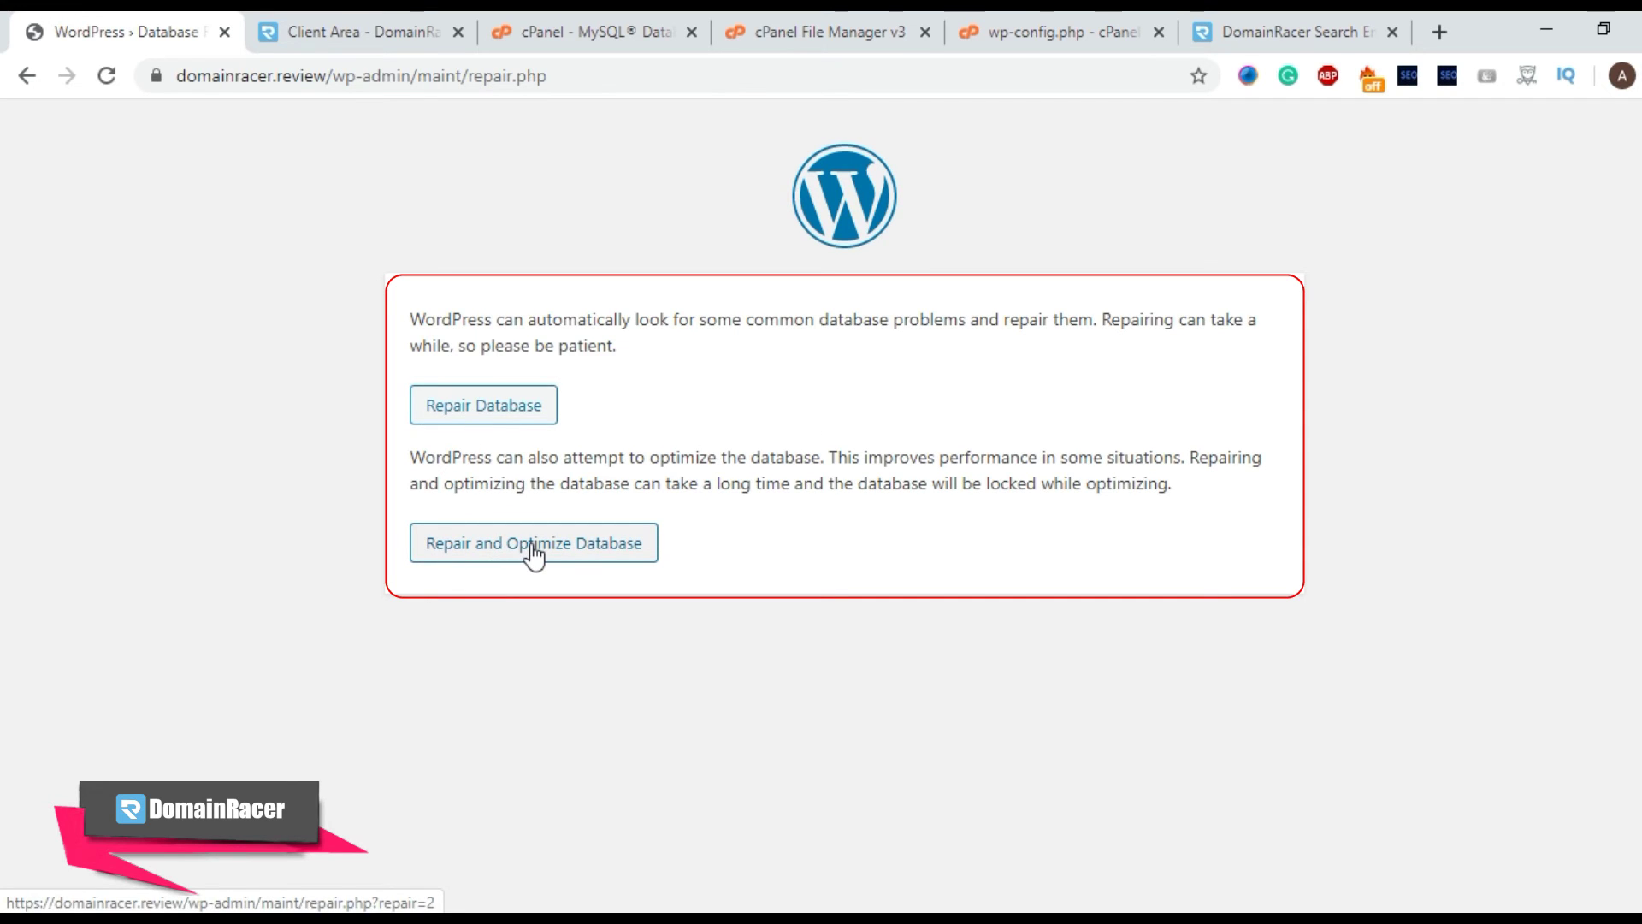
pyautogui.click(496, 425)
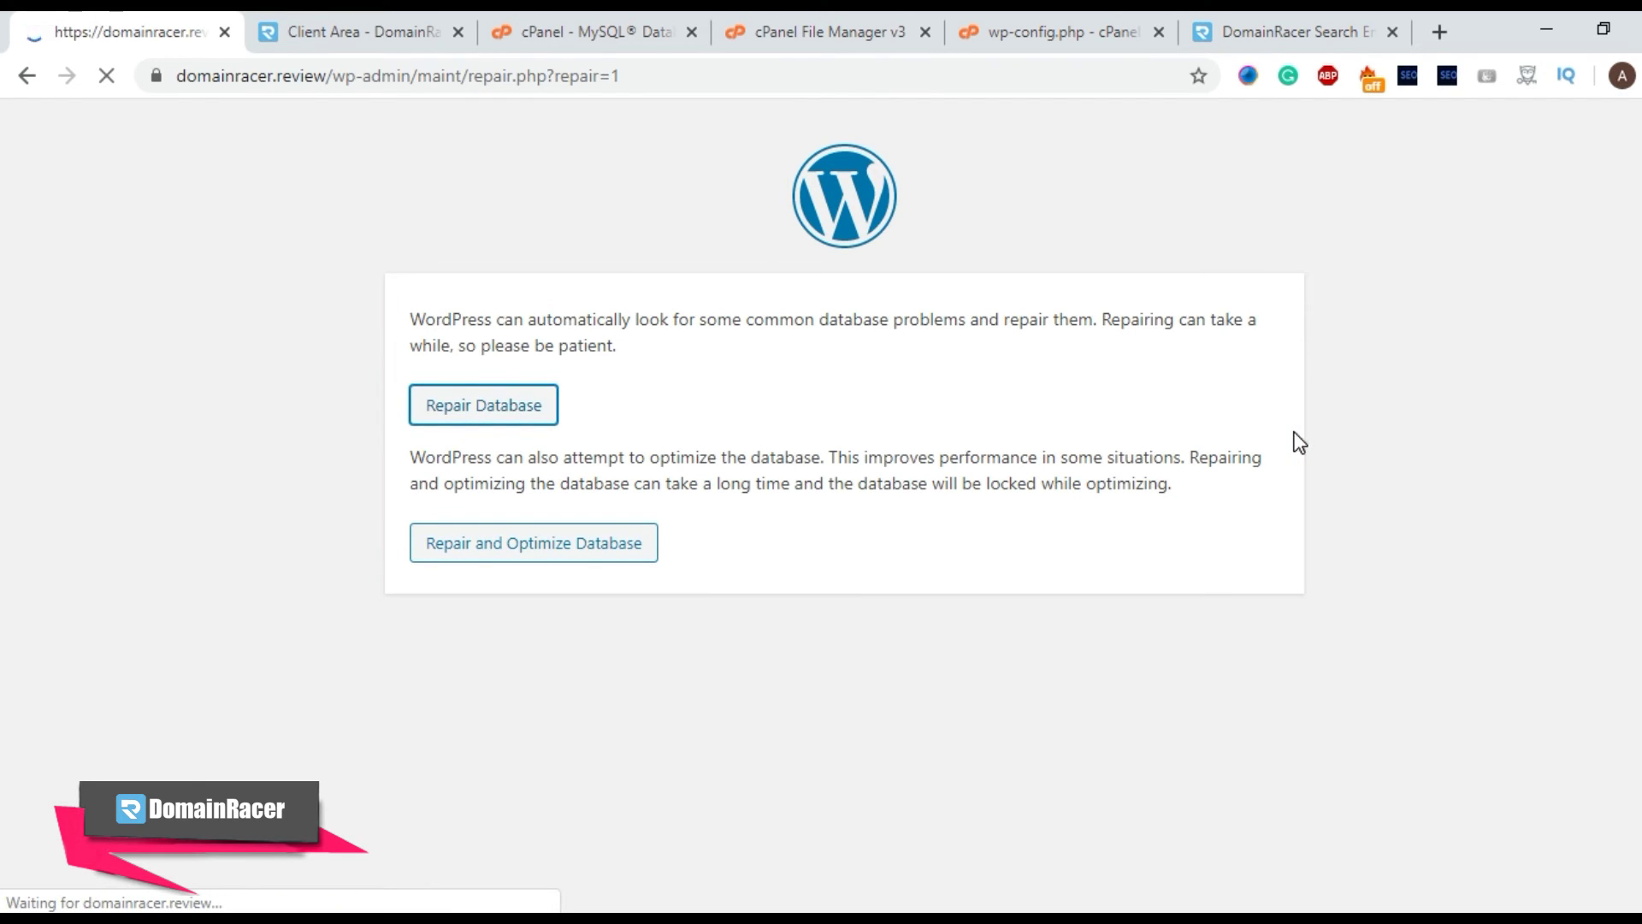
pyautogui.scroll(-2, 913, 486)
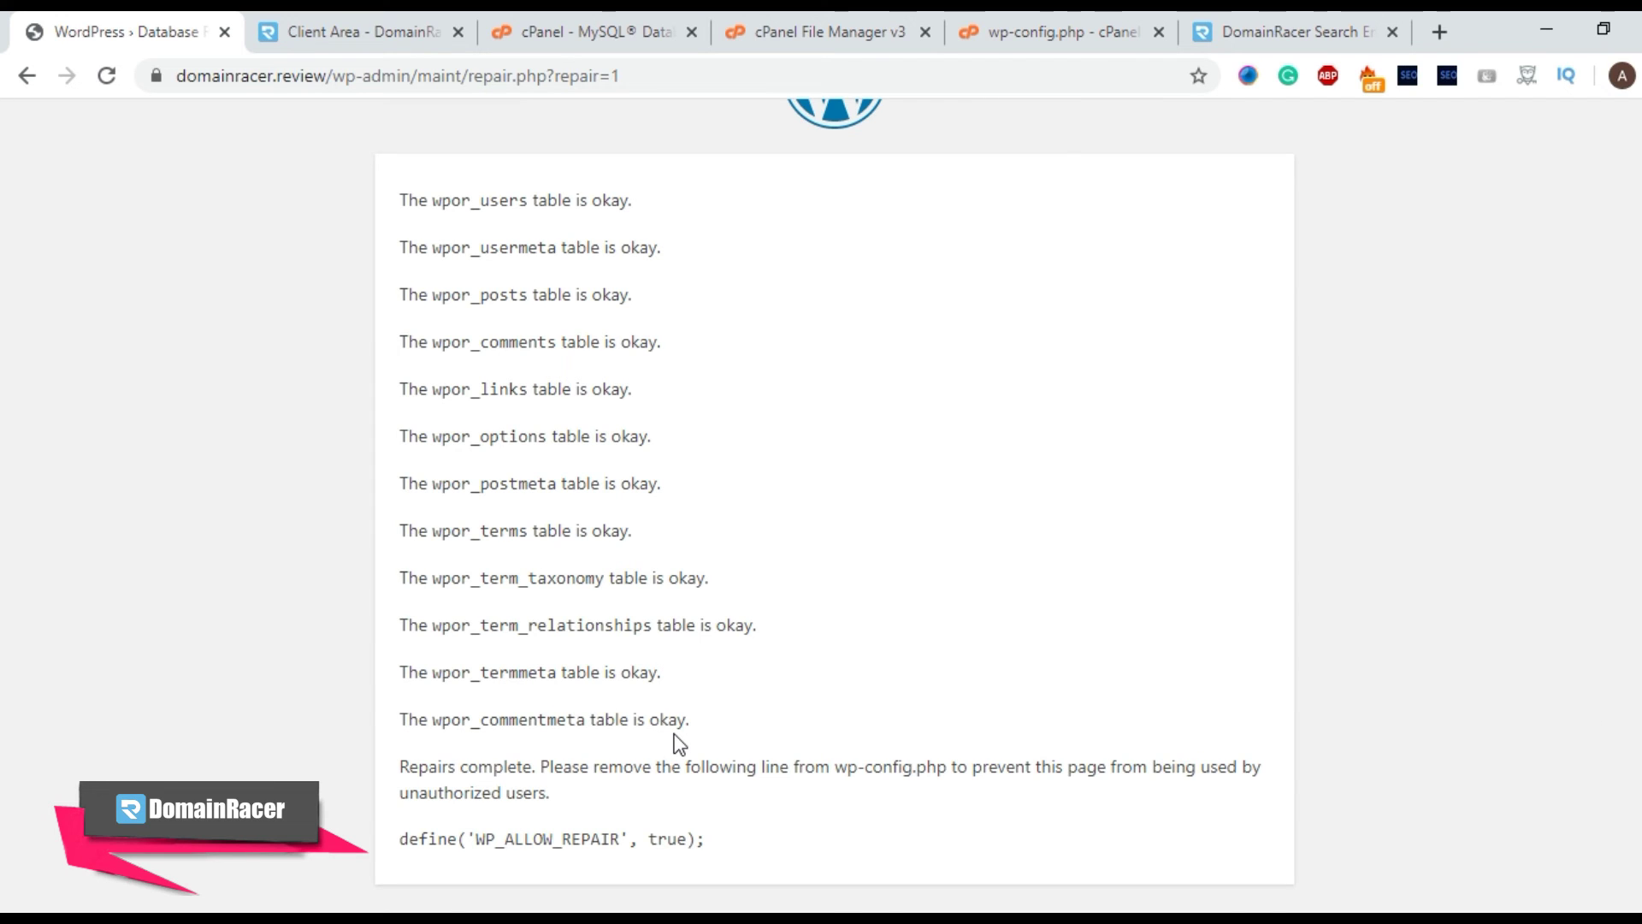
# - Select the WP_ALLOW_REPAIR line on line 93 of wp-config.php for removal
pyautogui.moveTo(706, 839); pyautogui.dragTo(399, 839)
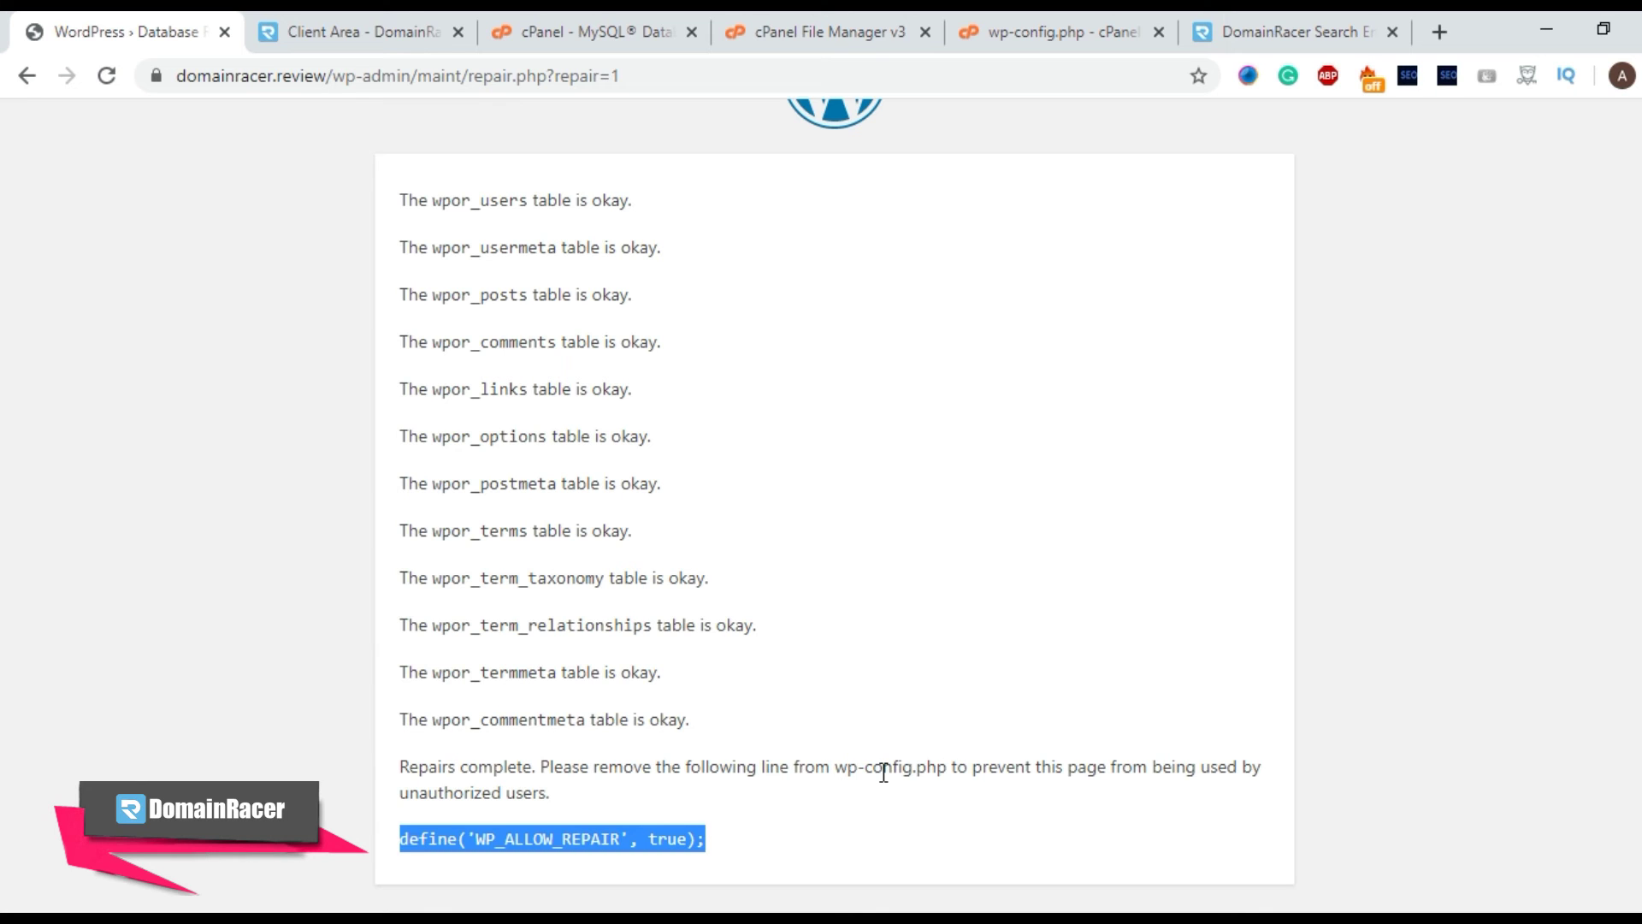
pyautogui.click(1097, 35)
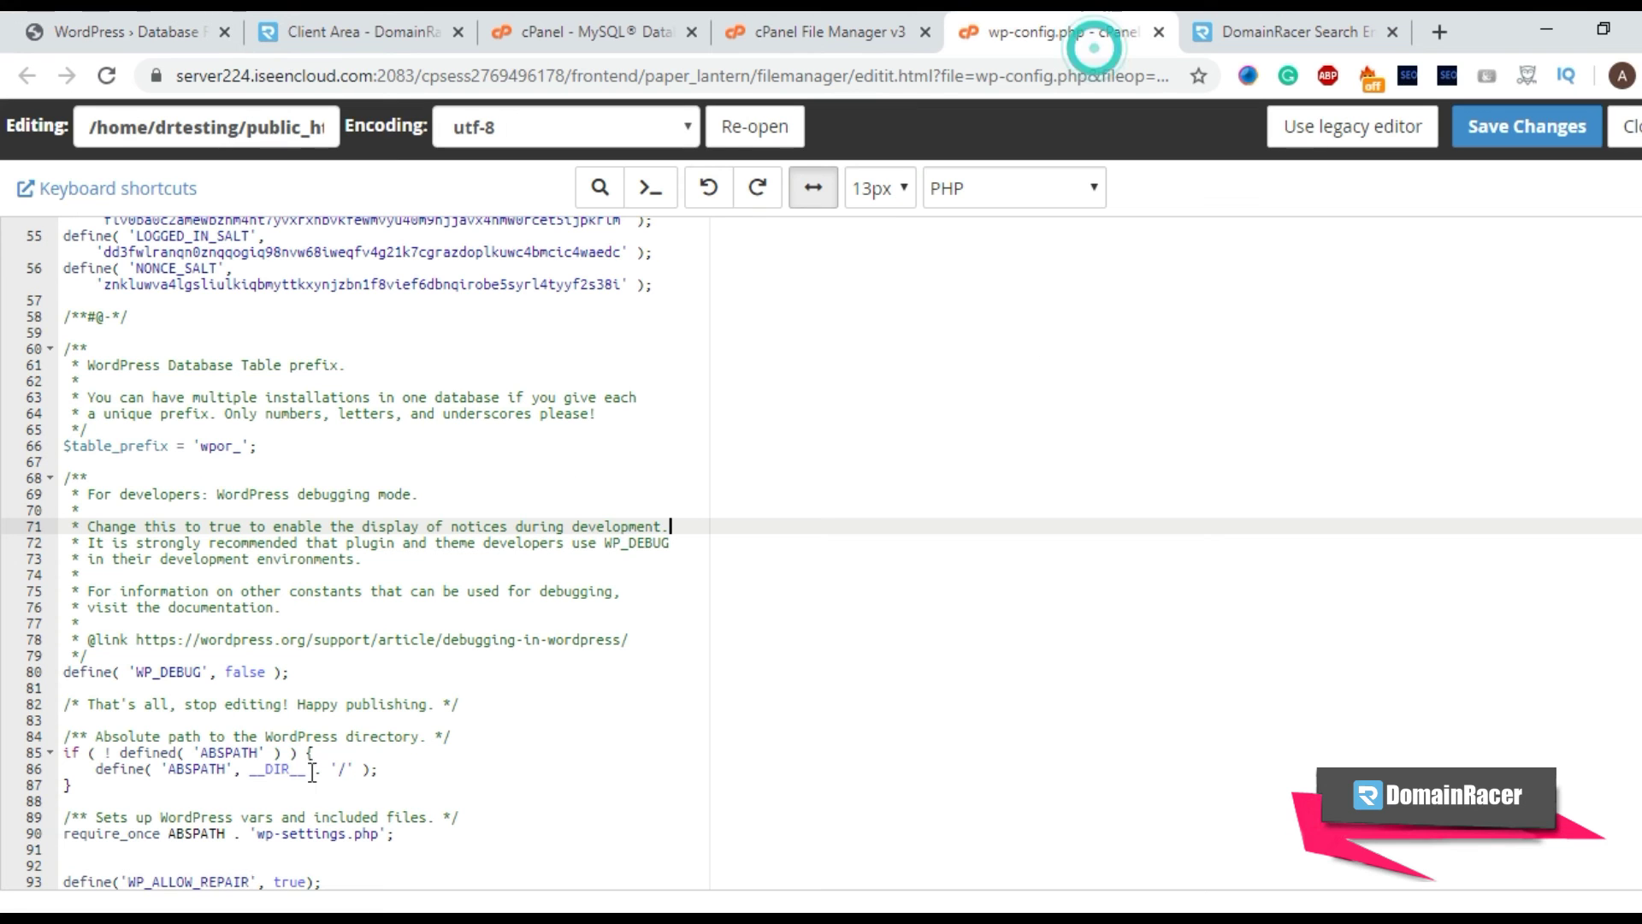
pyautogui.moveTo(323, 881); pyautogui.dragTo(9, 881)
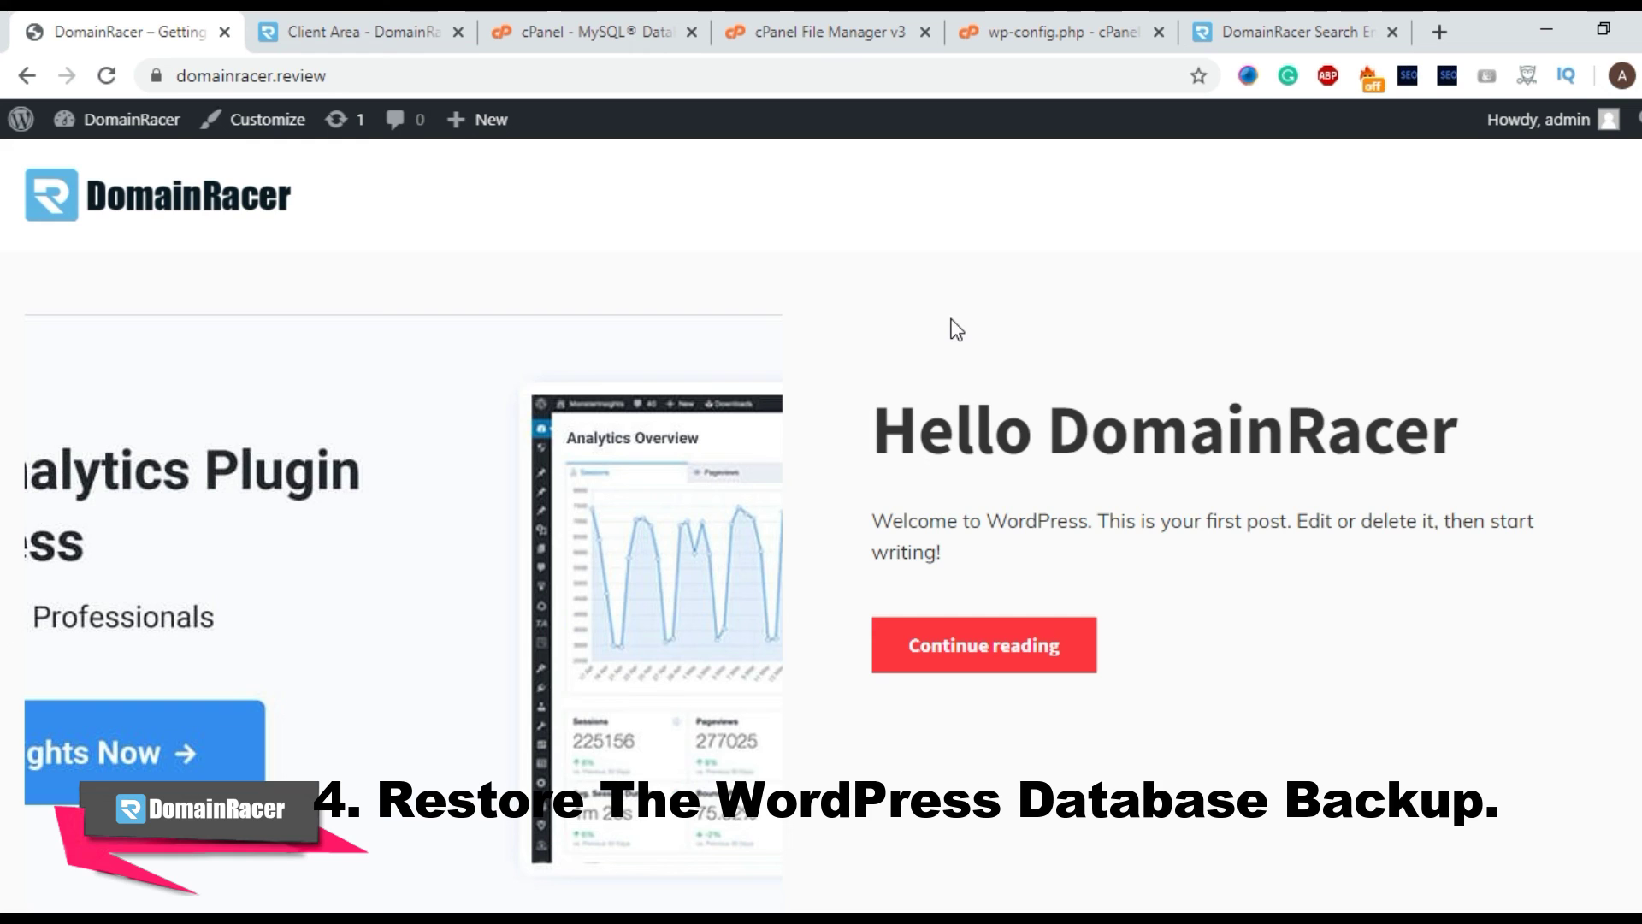
# - Search DomainRacer for 'restore full database'
pyautogui.click(1347, 37)
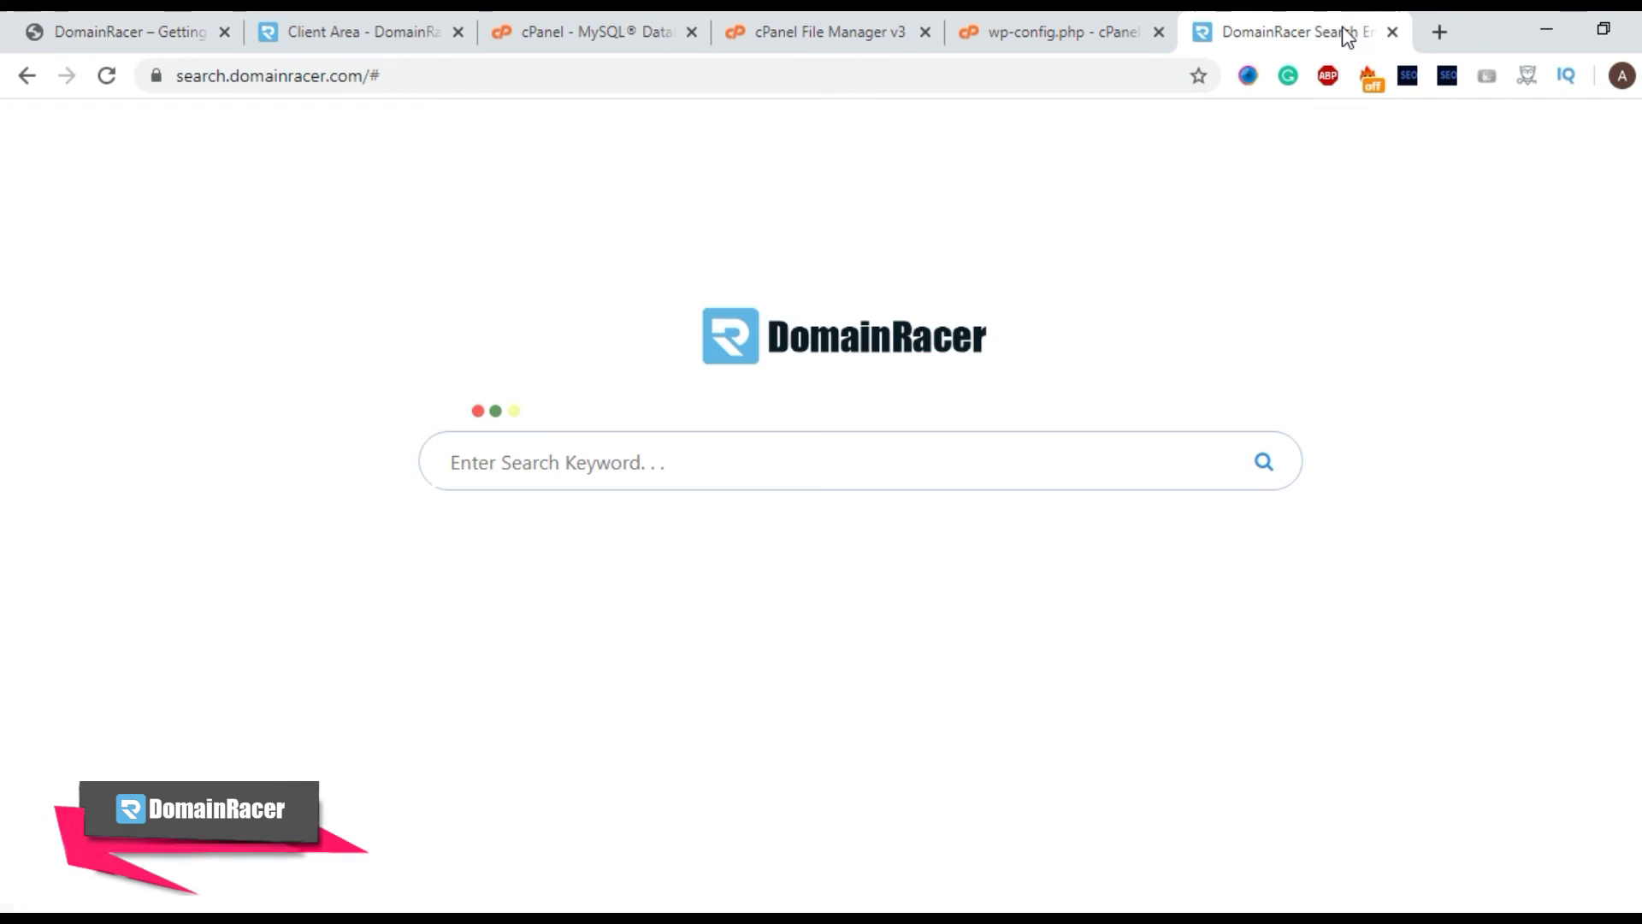
pyautogui.click(687, 462)
pyautogui.write('restore full database')
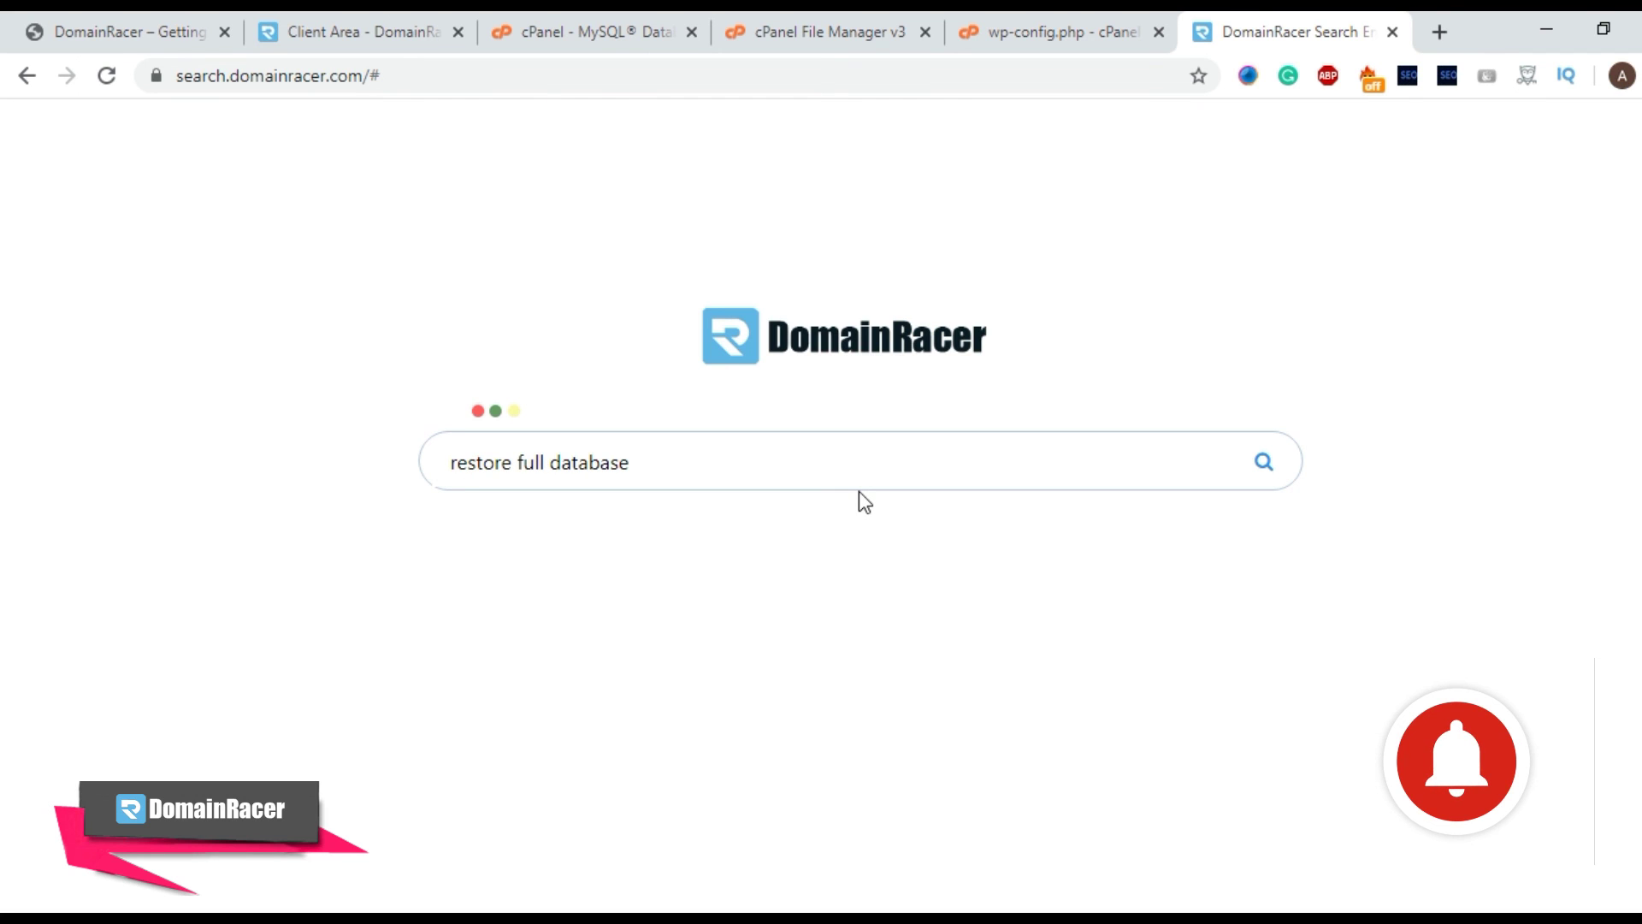
pyautogui.press('Return')
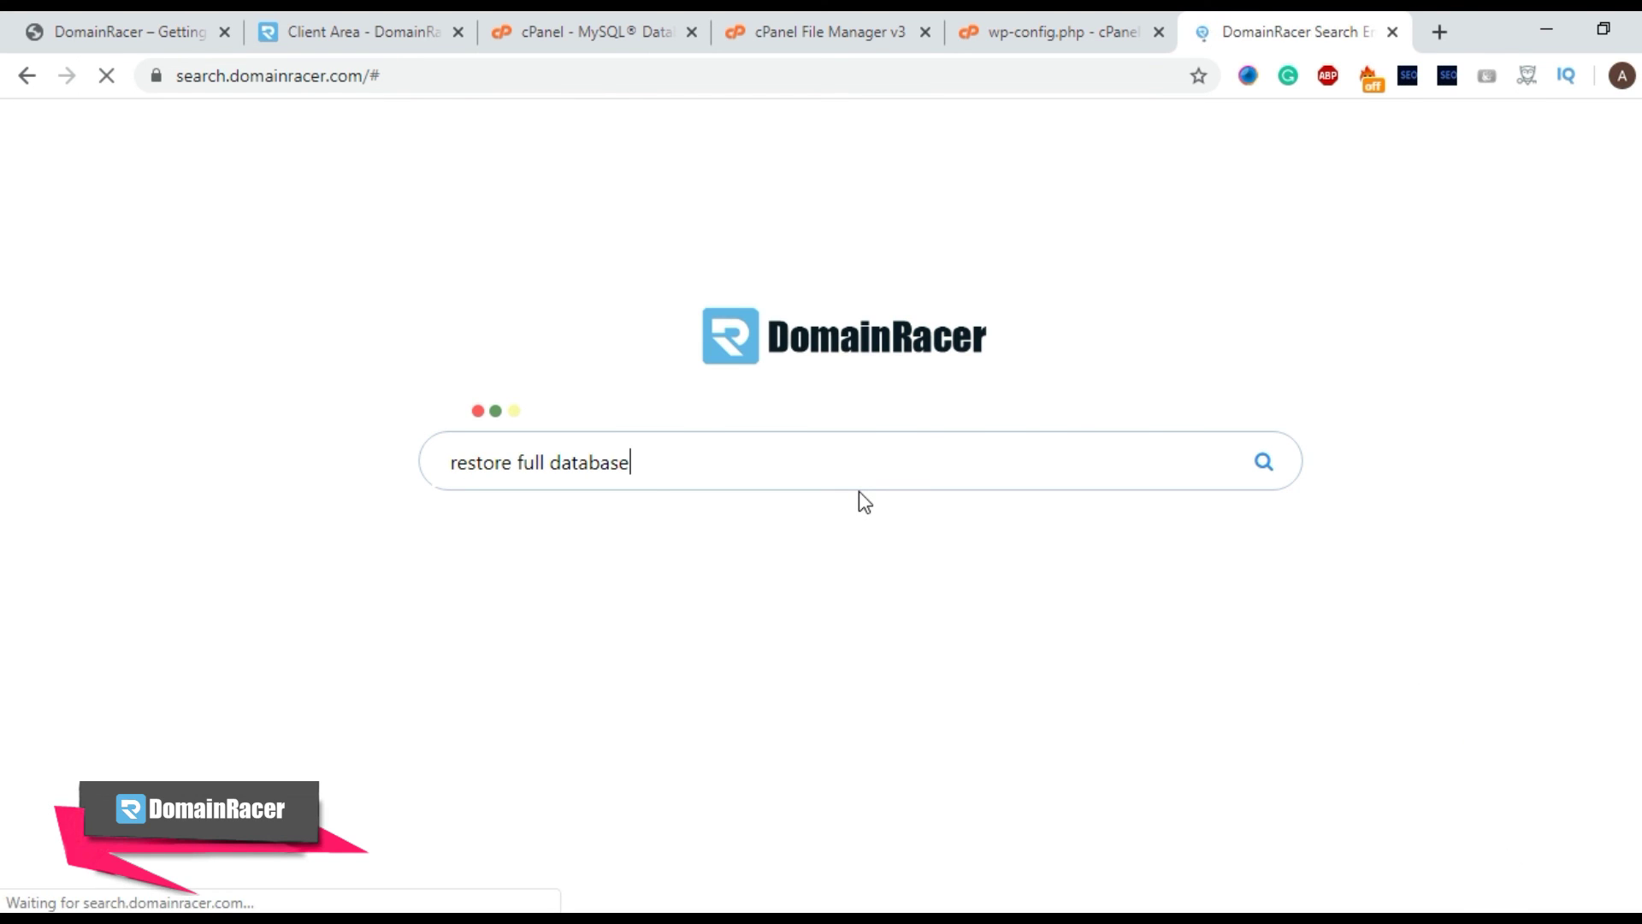